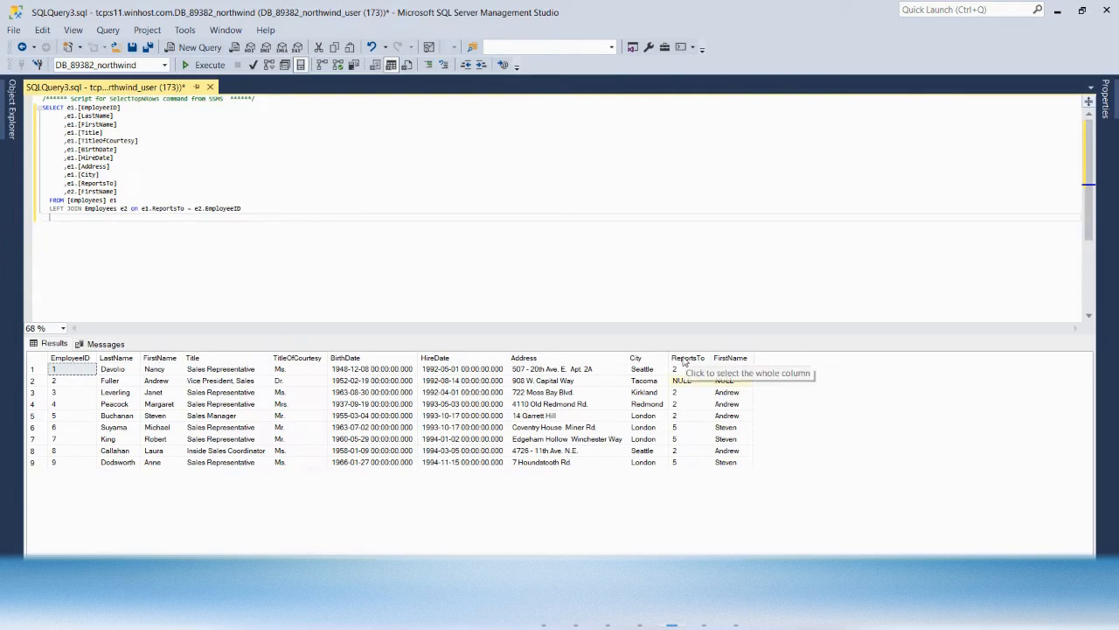
# Examine the ReportsTo column in the query results and the left join of Employees to itself in the SQL query
pyautogui.click(684, 358)
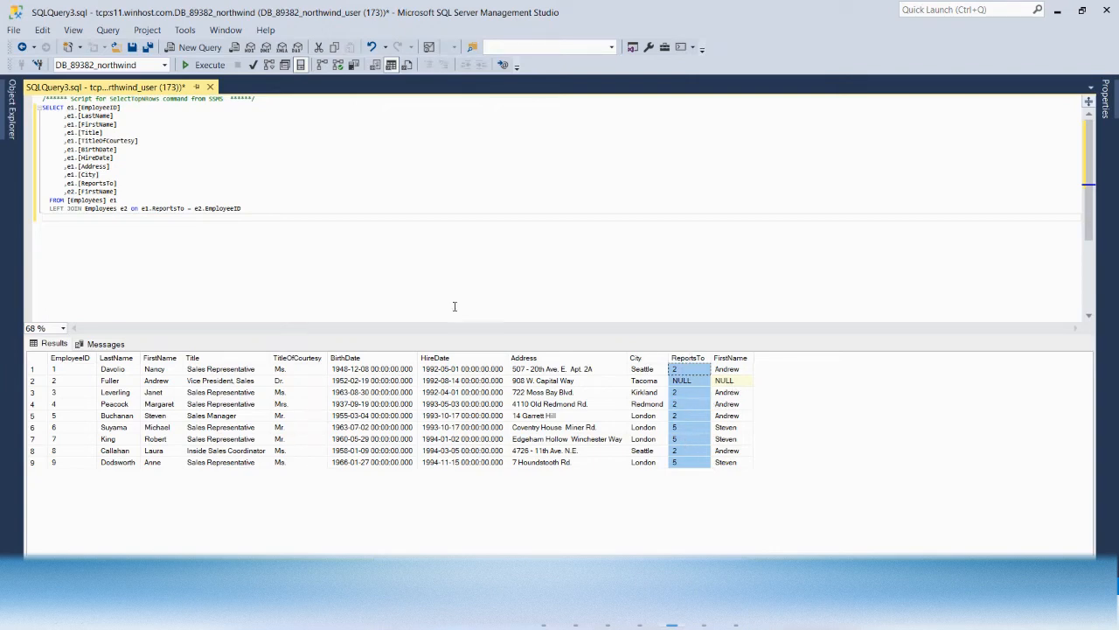
pyautogui.moveTo(49, 202); pyautogui.dragTo(270, 214)
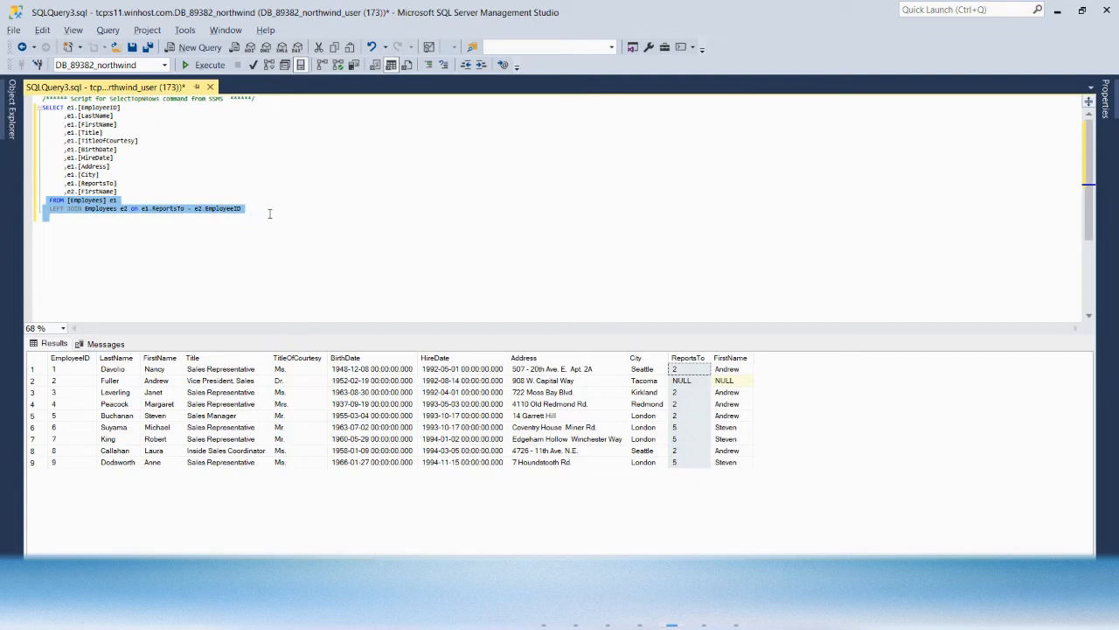
# Switch to the dotnetreport setup page in the browser and open the column options for Reports to in the Employees table
pyautogui.hotkey('alt', 'Tab')
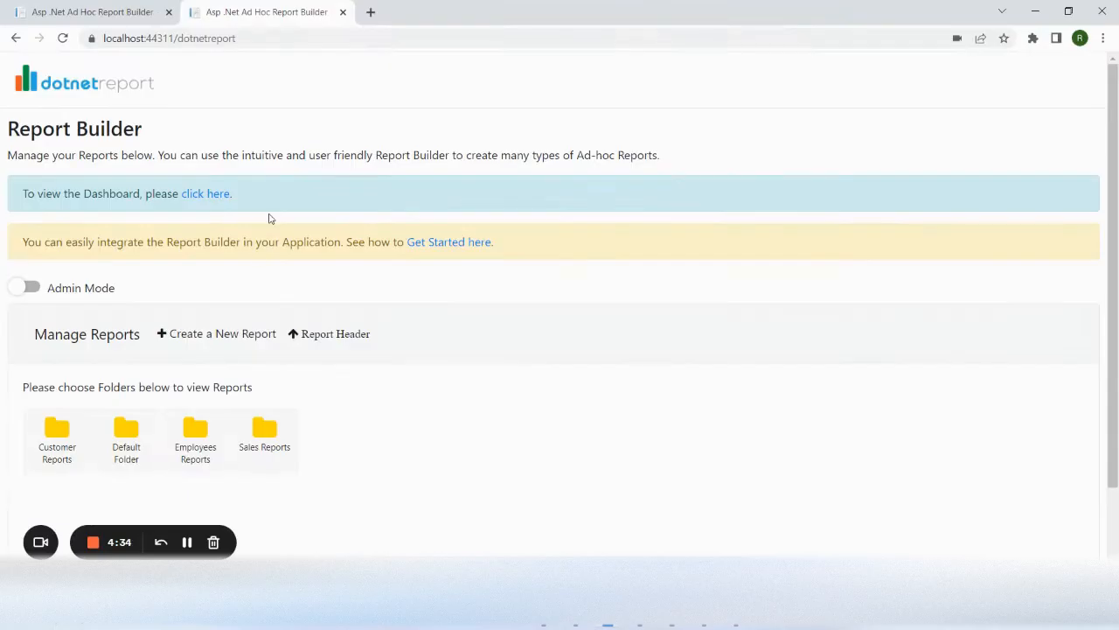
pyautogui.click(111, 20)
pyautogui.scroll(-2, 367, 297)
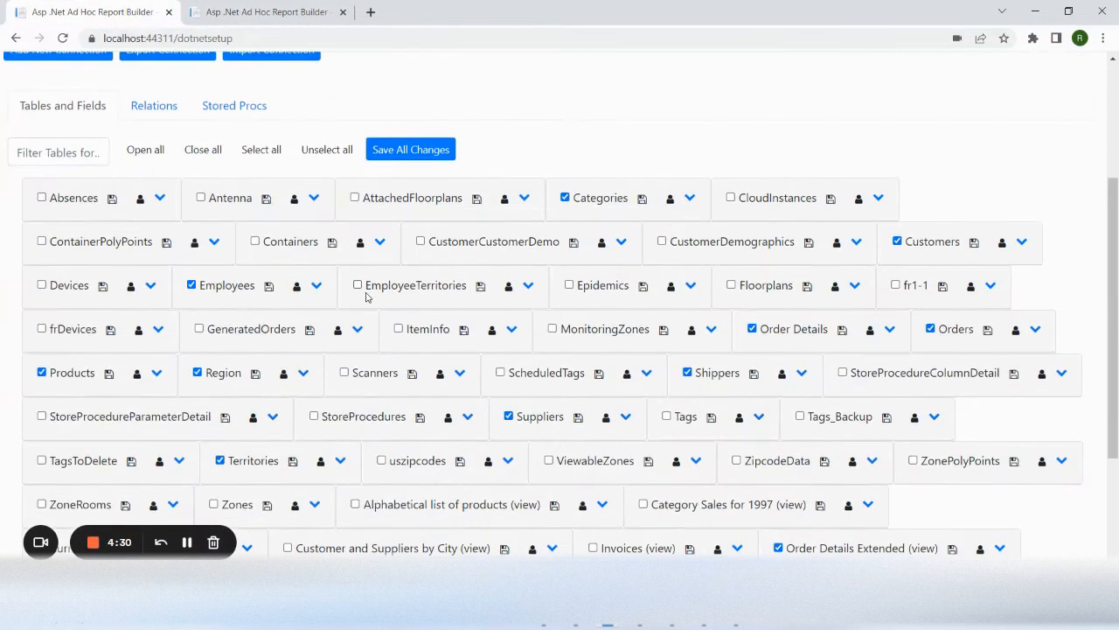
pyautogui.click(316, 286)
pyautogui.scroll(-6, 96, 417)
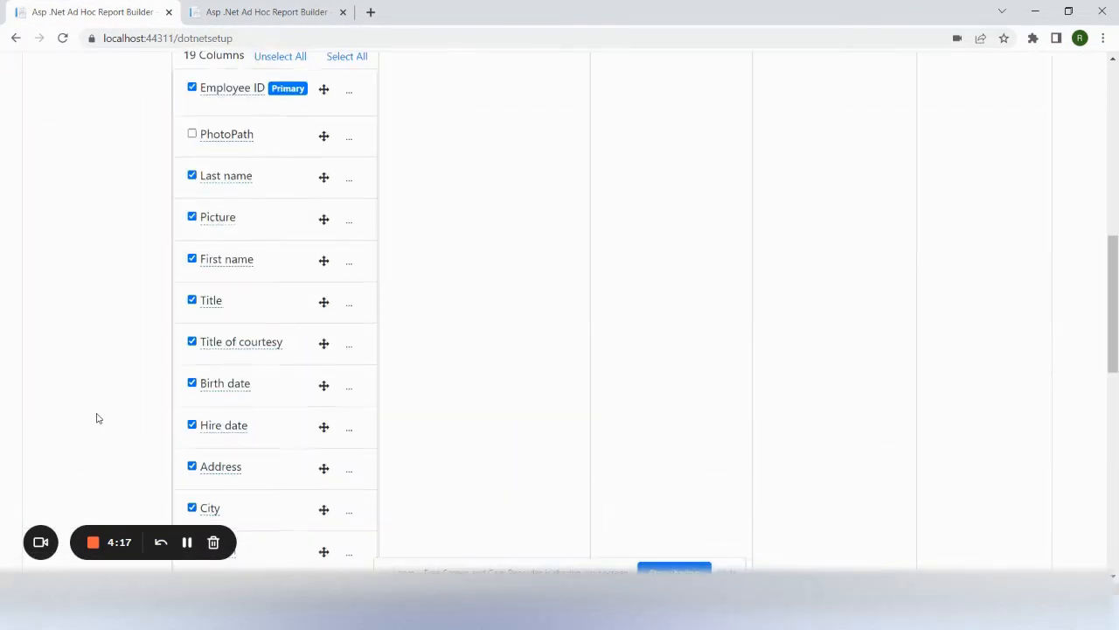
pyautogui.scroll(-4, 96, 417)
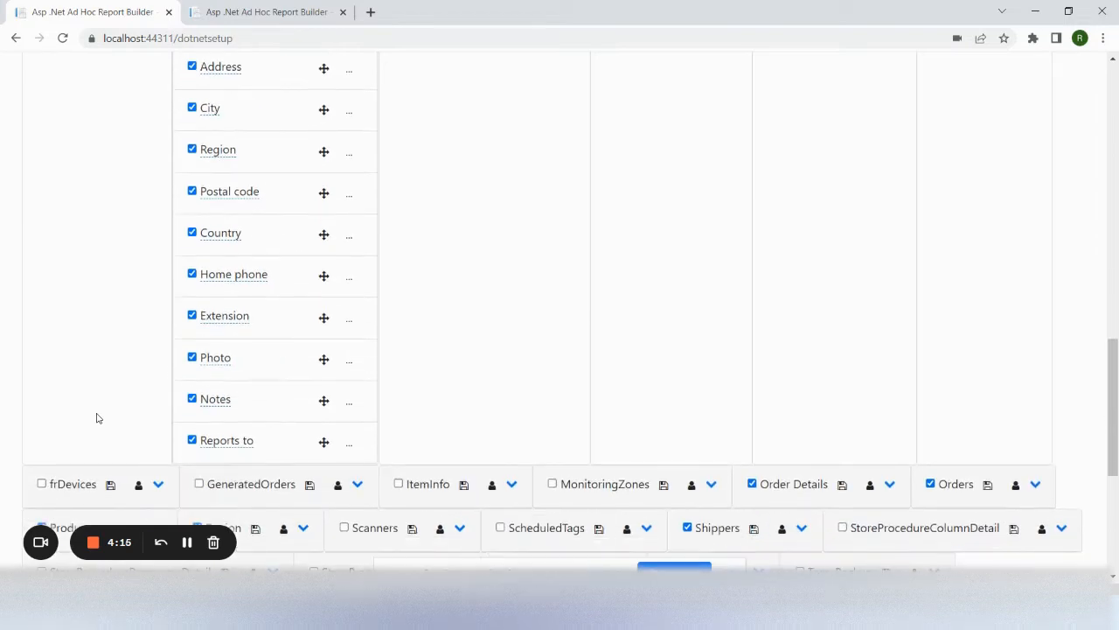
pyautogui.click(348, 444)
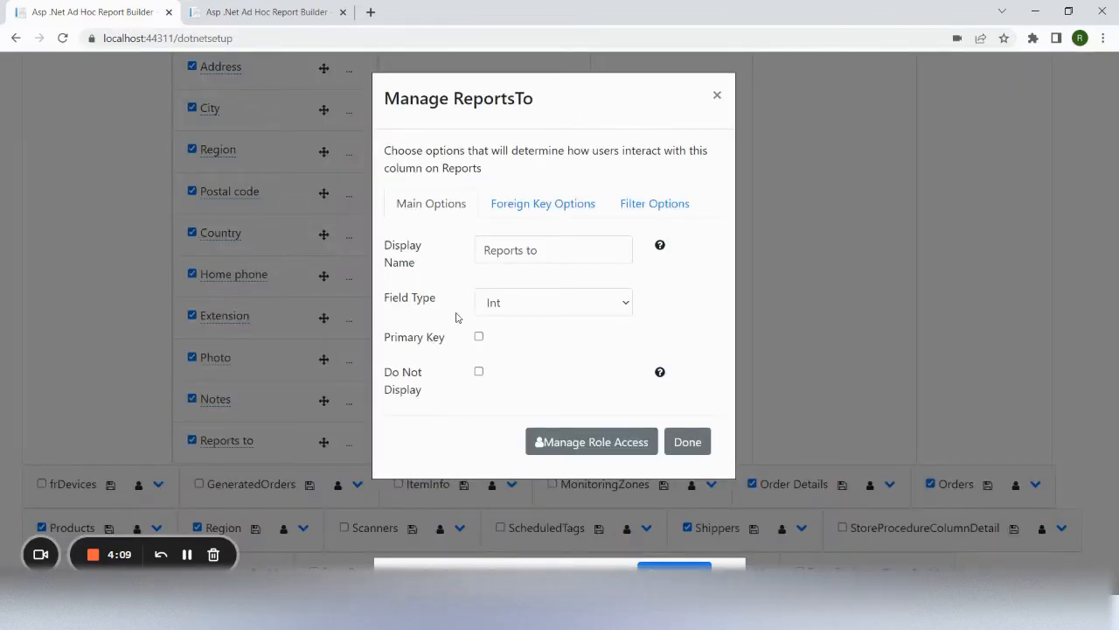
# Make Reports to a foreign key to the Employees table, with a left join on EmployeeID and FirstName as value field
pyautogui.click(527, 208)
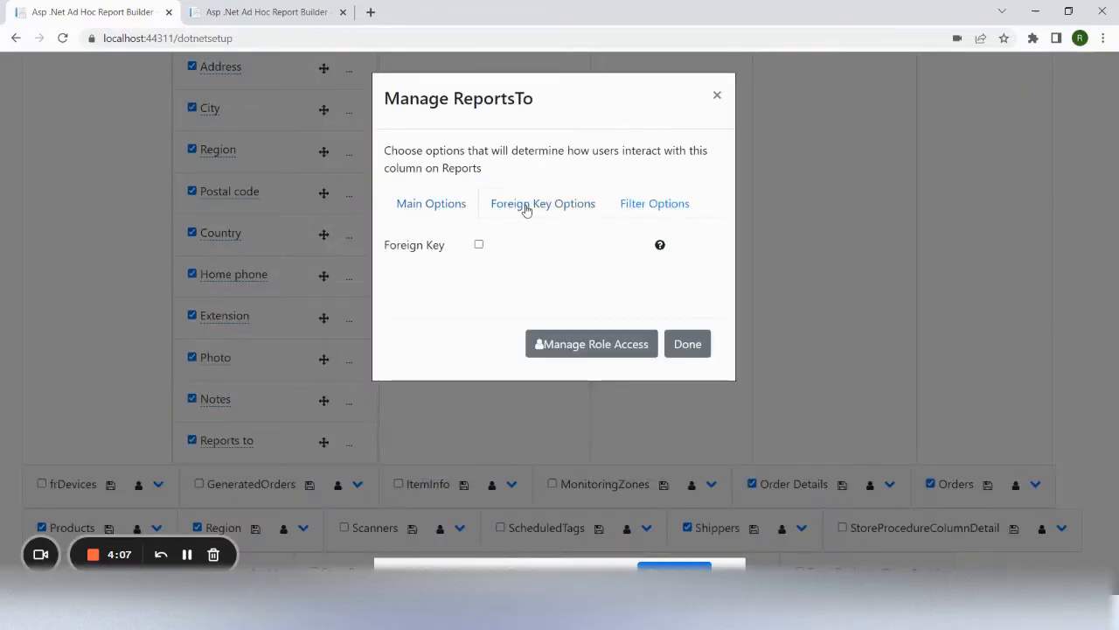
pyautogui.click(479, 246)
pyautogui.scroll(-1, 479, 248)
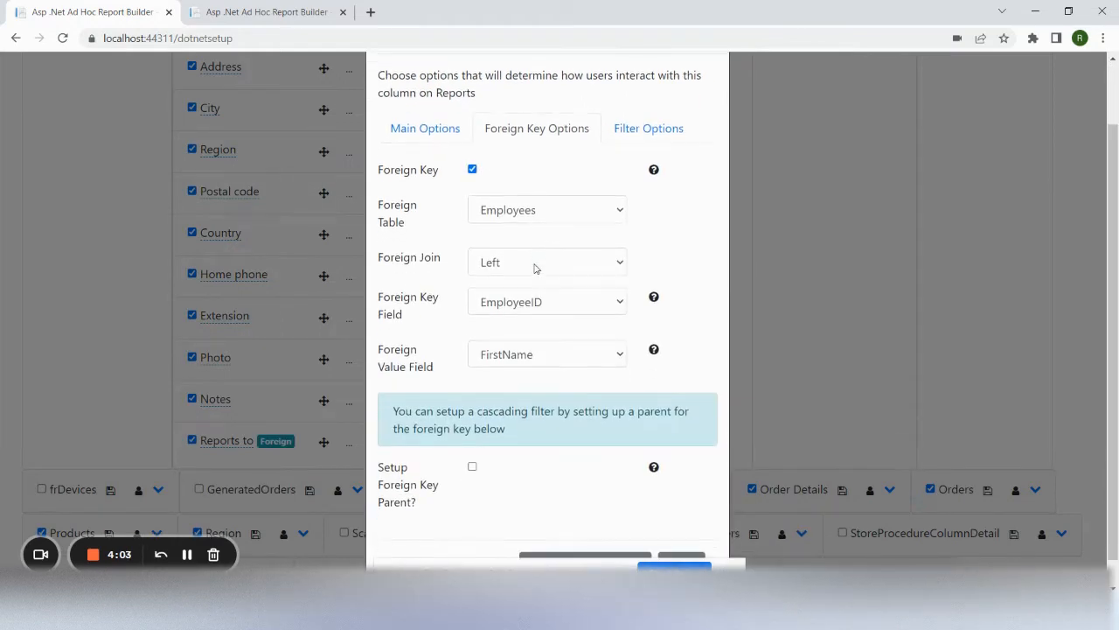
pyautogui.click(520, 215)
pyautogui.click(520, 212)
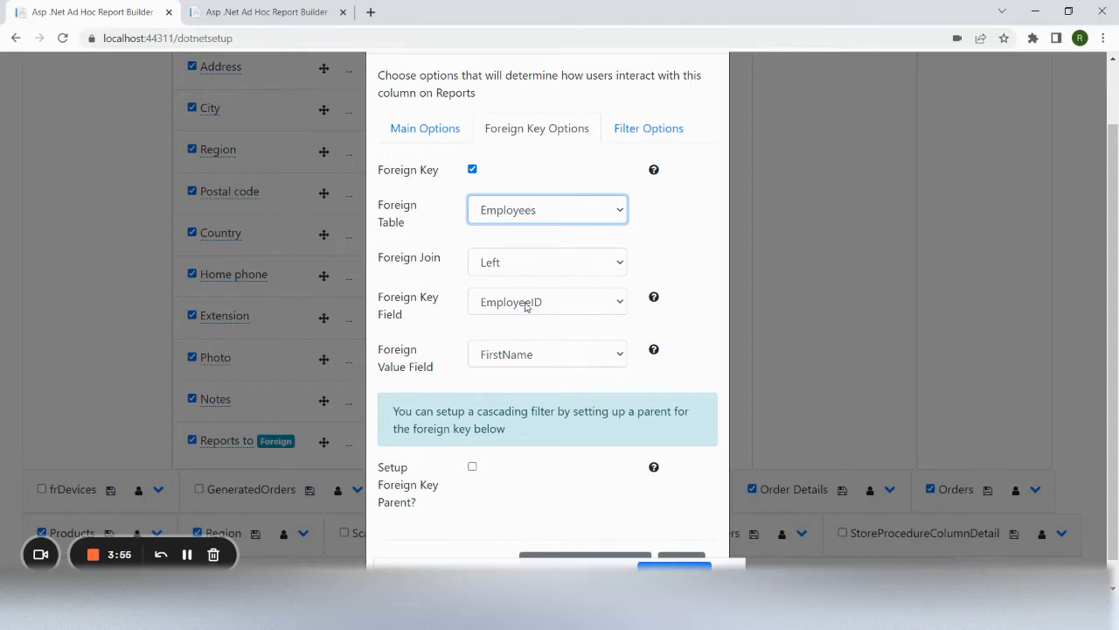
pyautogui.click(538, 355)
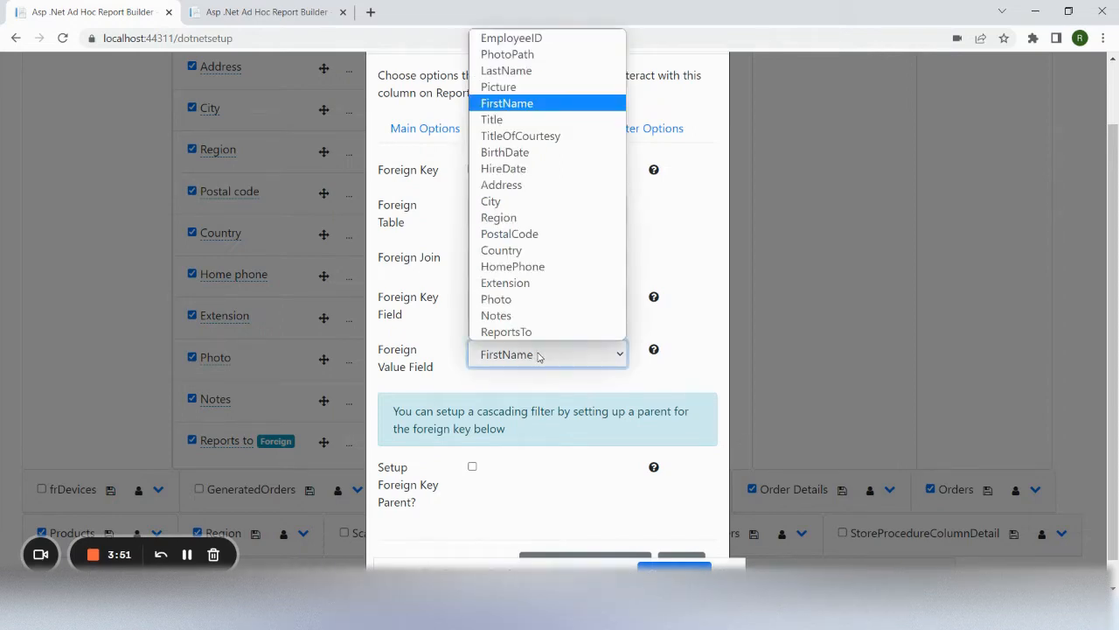
pyautogui.click(537, 355)
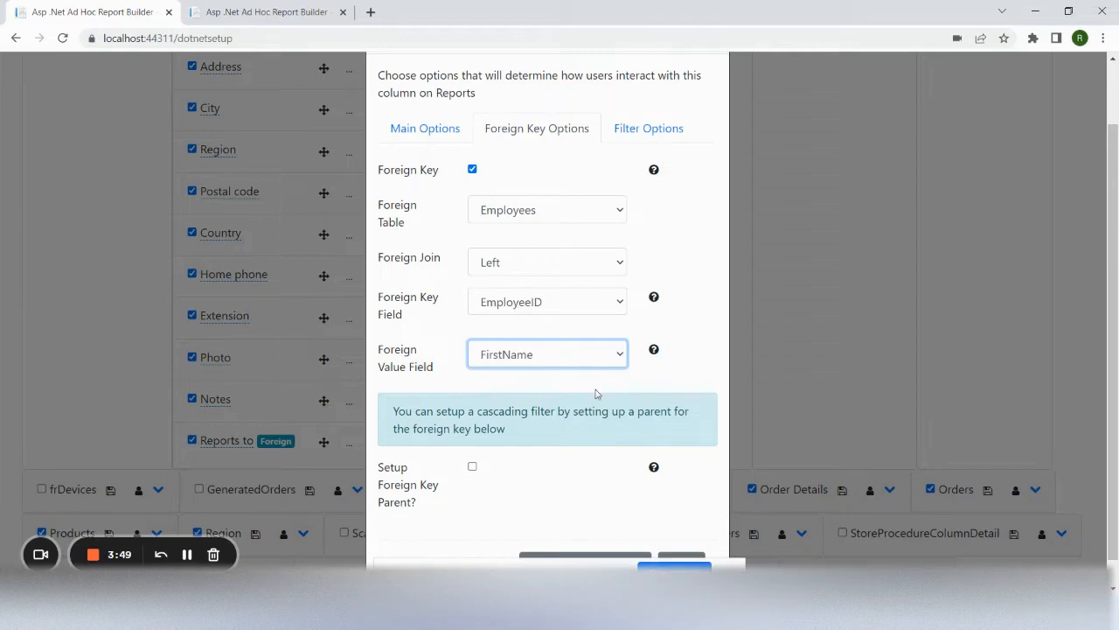
pyautogui.scroll(-1, 597, 389)
pyautogui.click(679, 535)
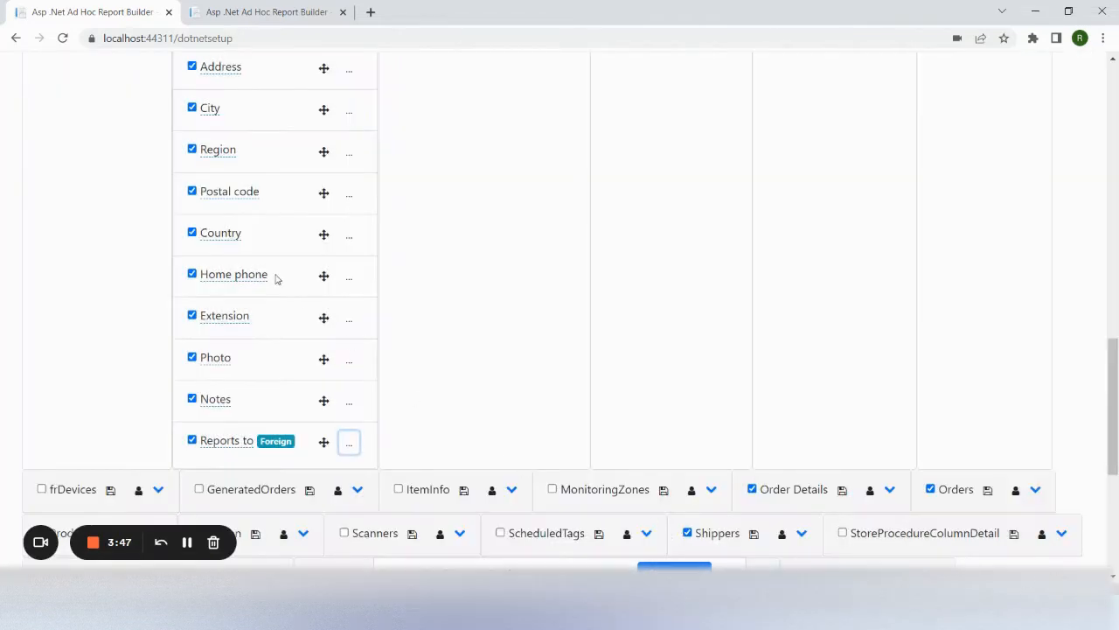
# Save the changes to the Employees table
pyautogui.scroll(5, 274, 275)
pyautogui.scroll(4, 277, 280)
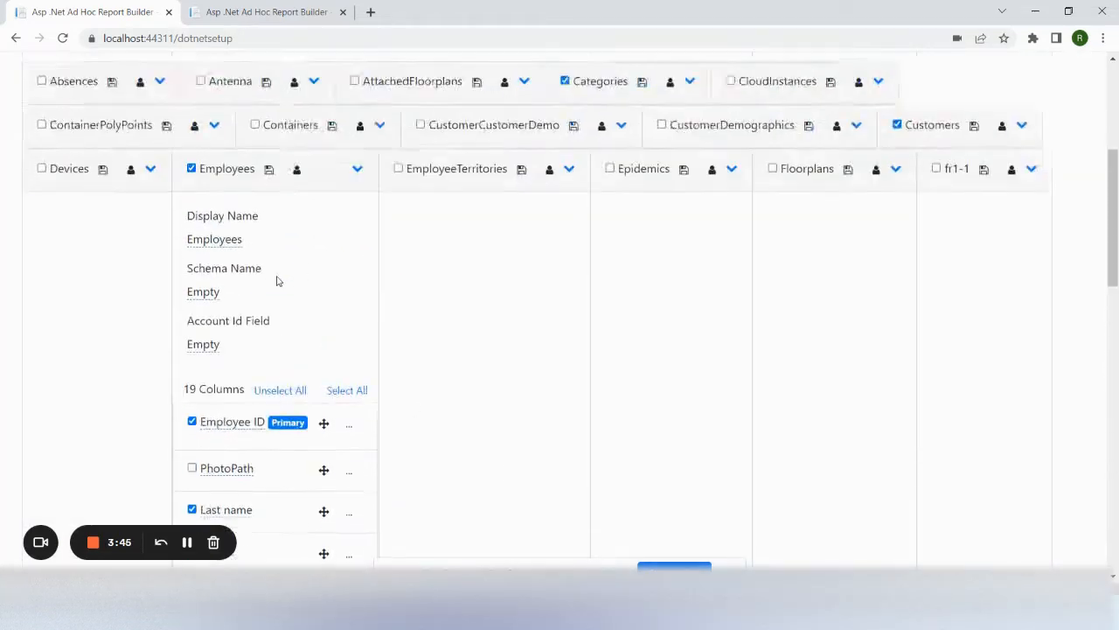
pyautogui.click(269, 212)
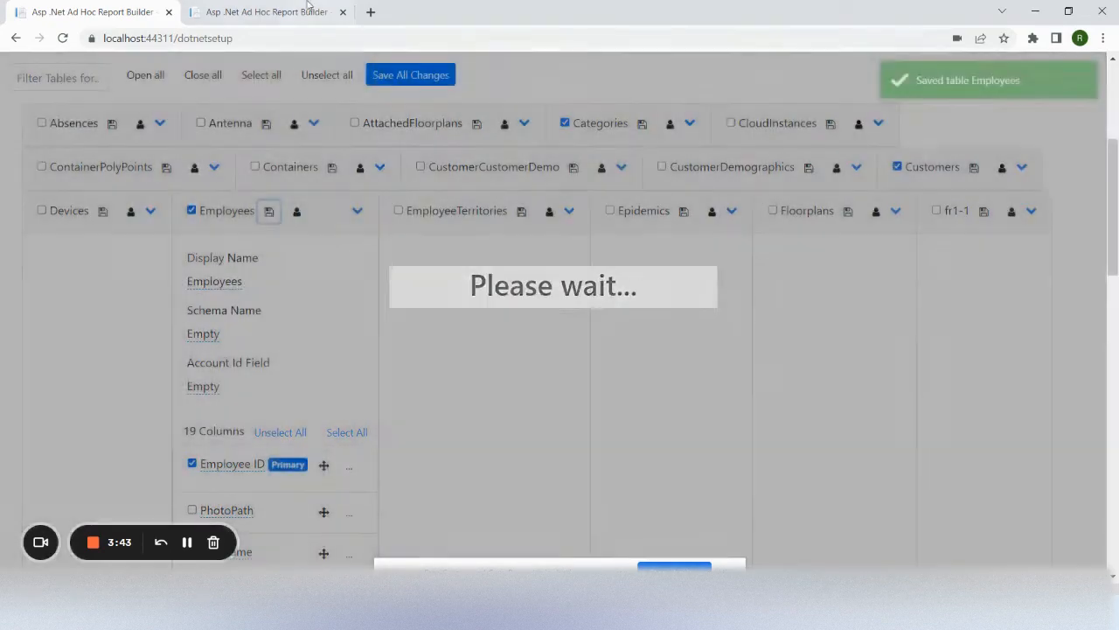
# Create a new report in the Report Builder with Employees as its data section and include the Reports to field
pyautogui.click(306, 13)
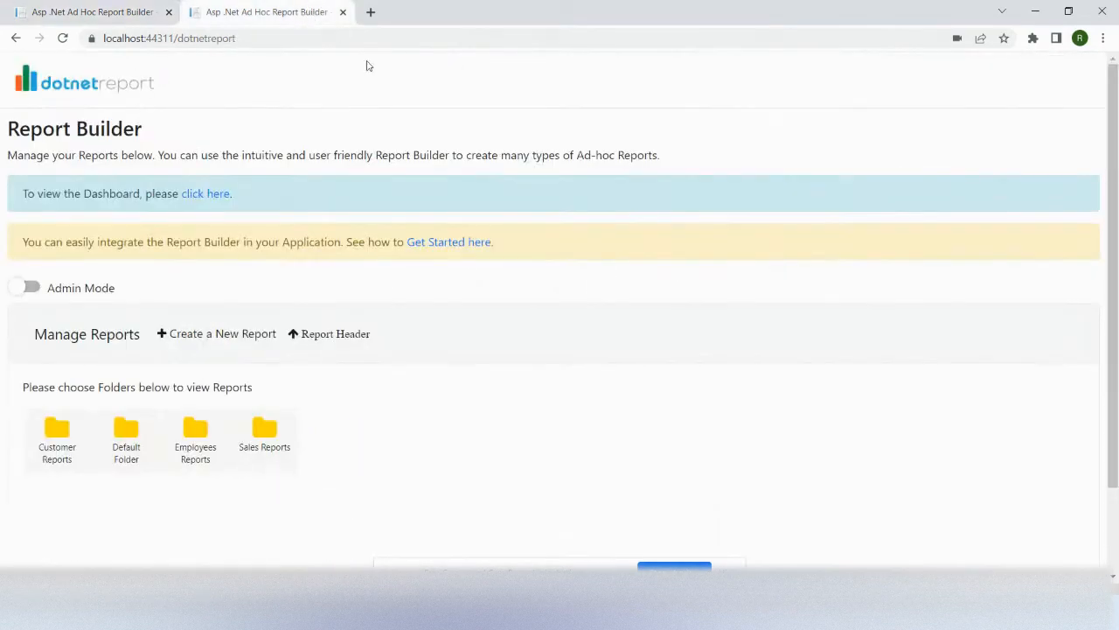
pyautogui.click(220, 338)
pyautogui.scroll(-1, 413, 342)
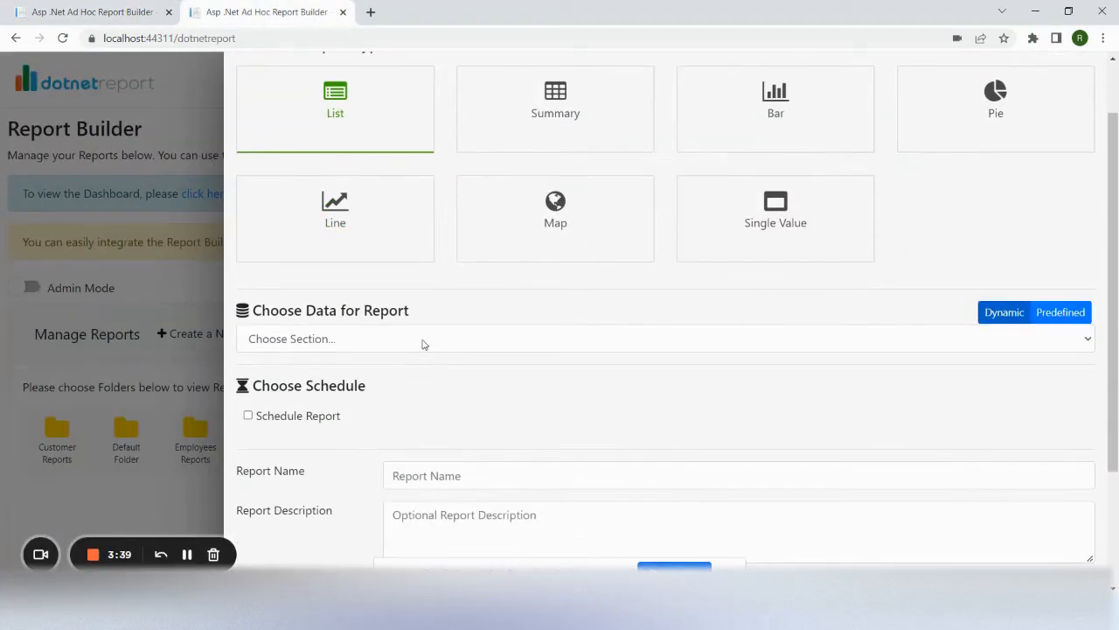
pyautogui.click(423, 344)
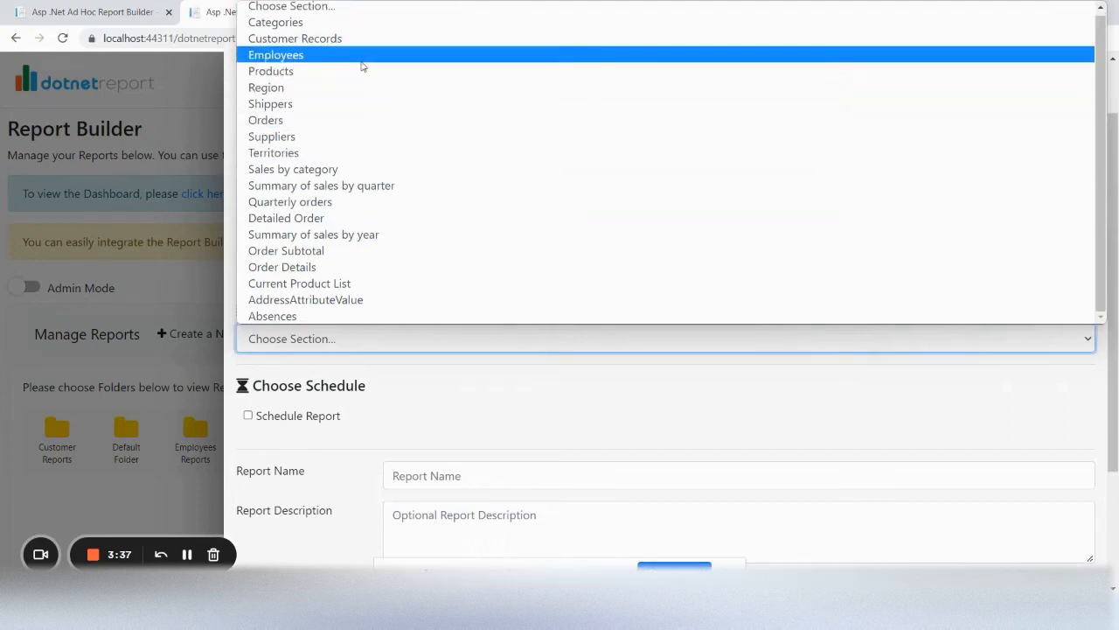
pyautogui.click(362, 58)
pyautogui.scroll(-2, 507, 409)
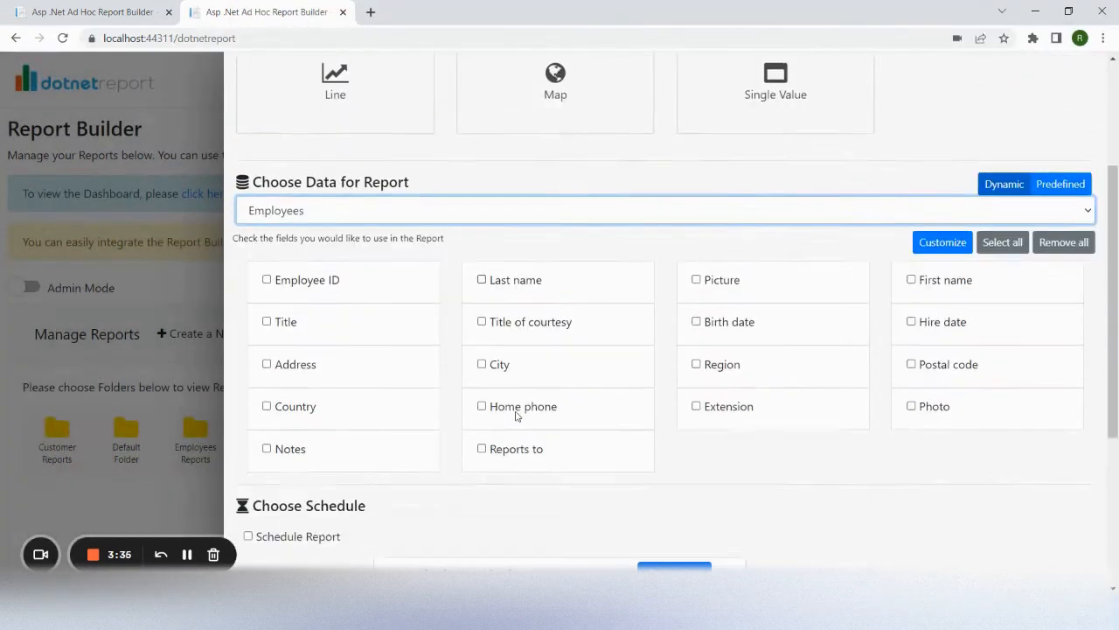
pyautogui.click(515, 420)
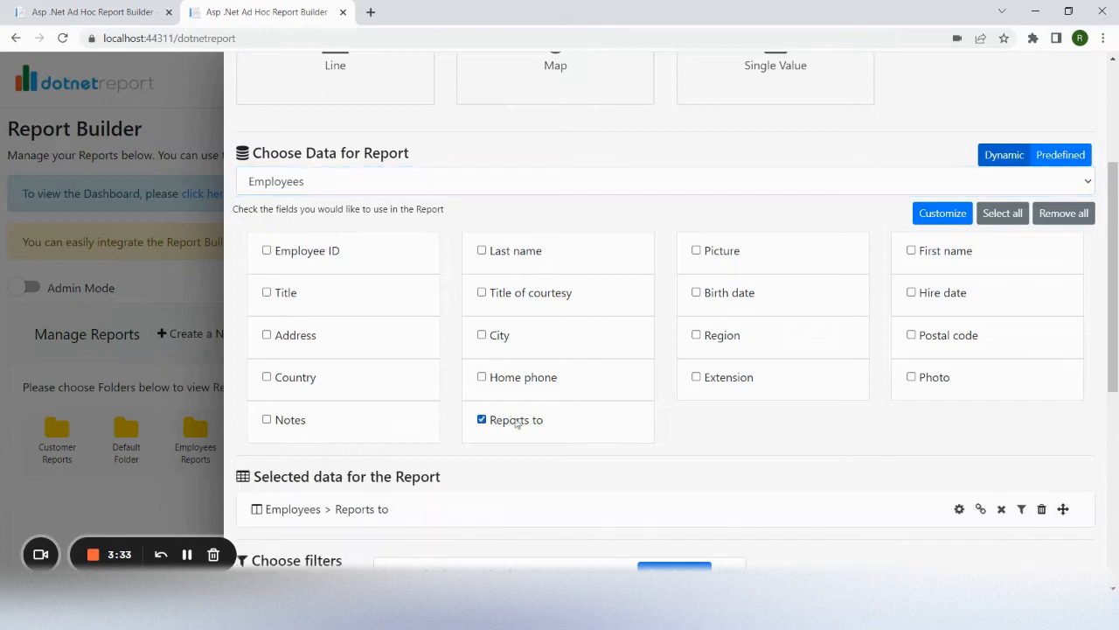
# Add a report filter on the field Employees > Reports to
pyautogui.scroll(-2, 562, 417)
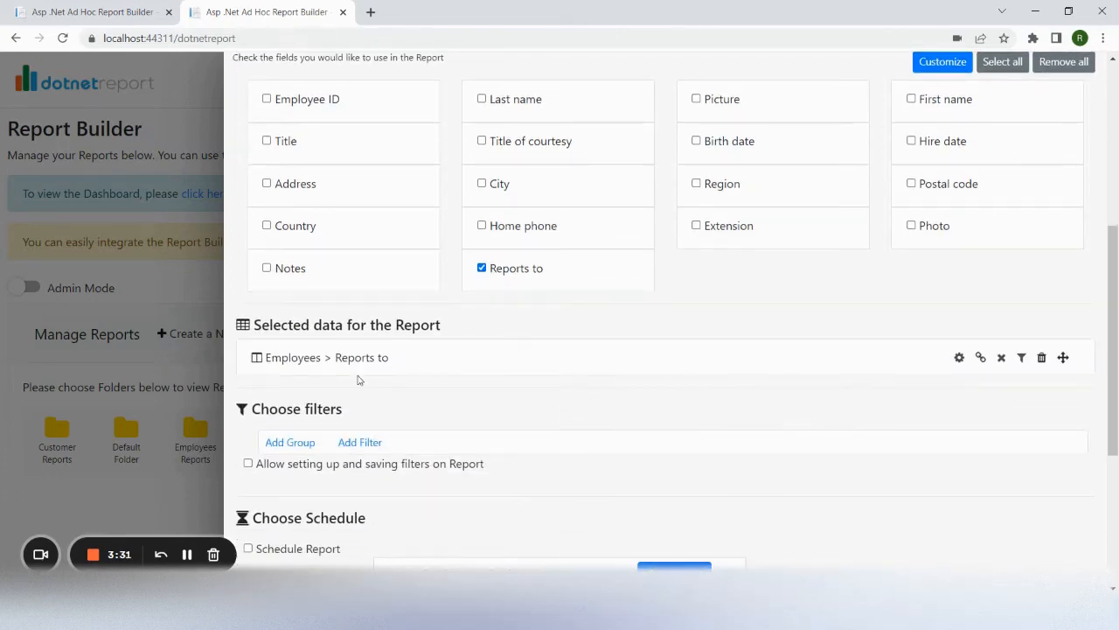
pyautogui.click(357, 441)
pyautogui.click(425, 488)
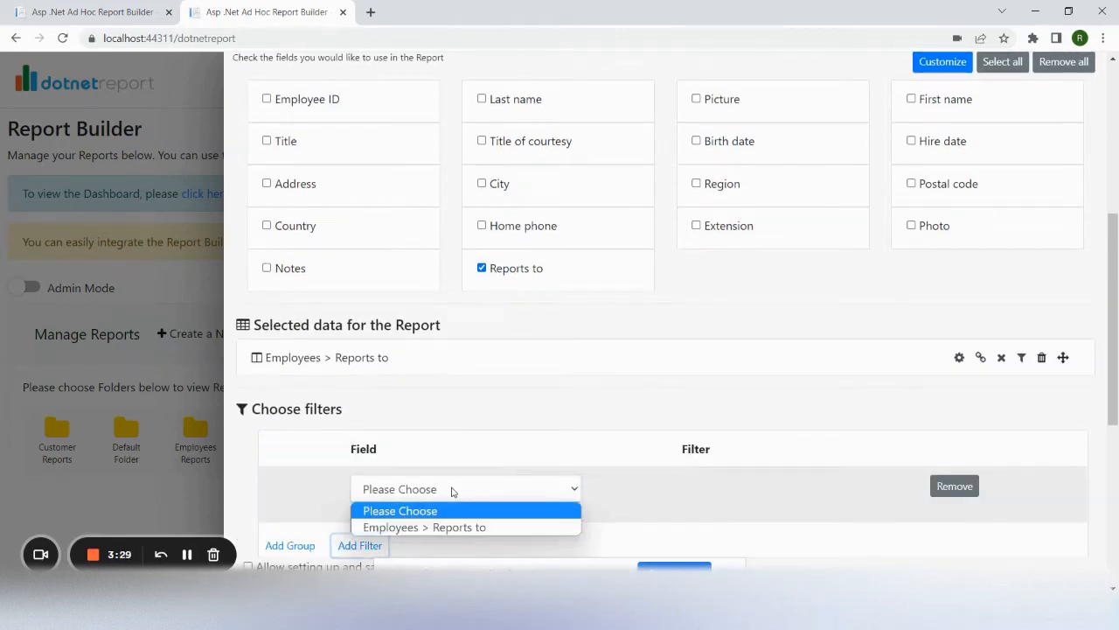
pyautogui.click(472, 526)
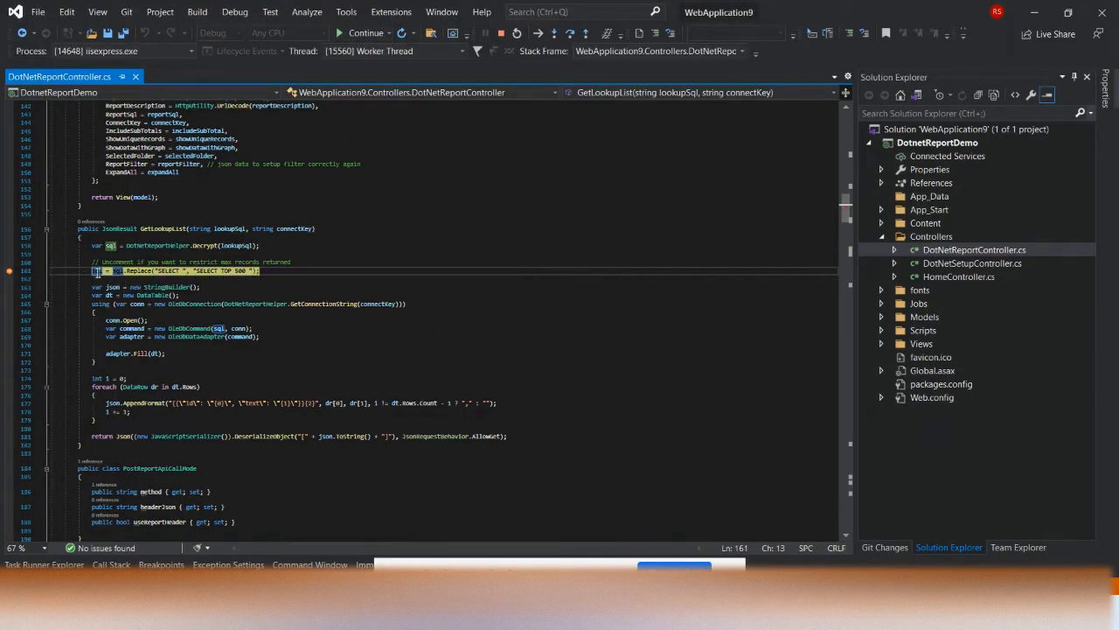
# Inspect the value of the sql variable at the GetLookupList breakpoint in Visual Studio and resume execution
pyautogui.moveTo(96, 271)
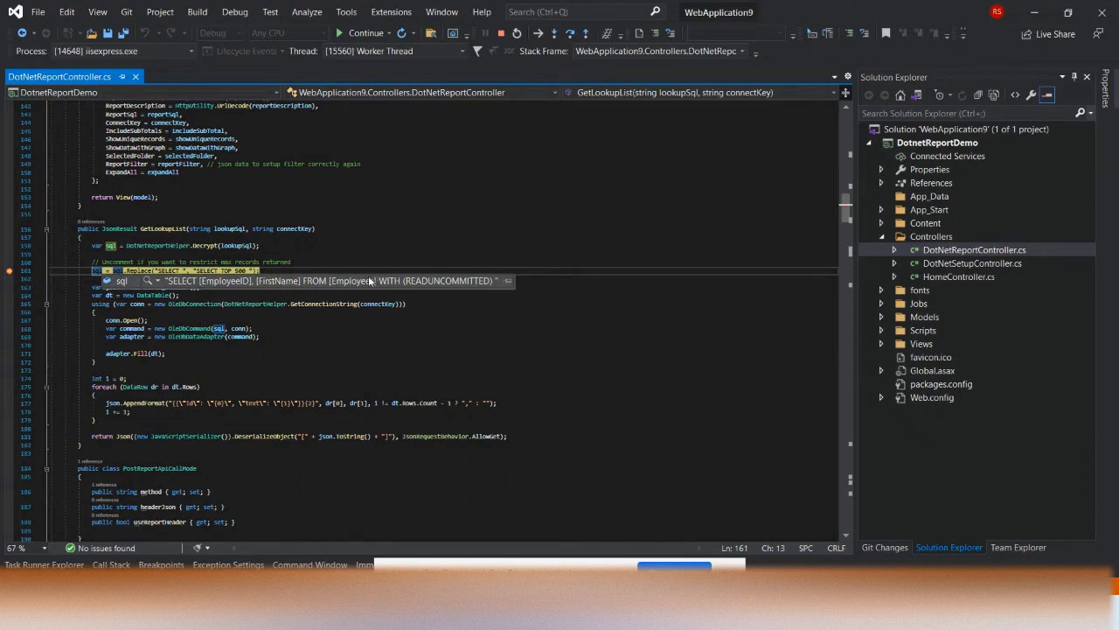
pyautogui.click(374, 32)
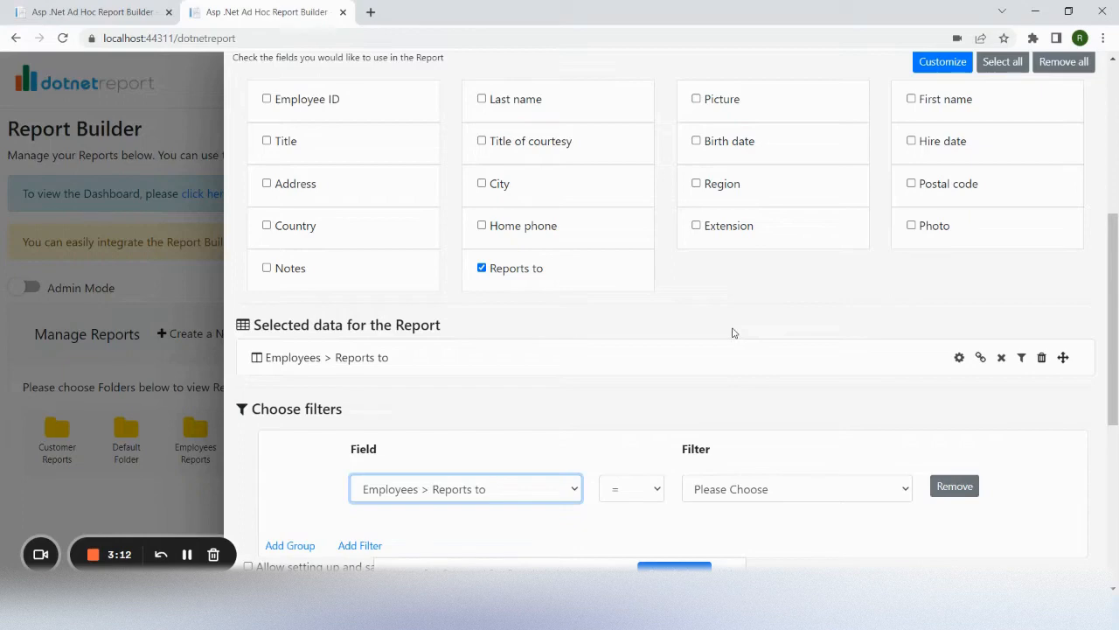
# Check which values the Reports to filter offers, without choosing one
pyautogui.click(770, 489)
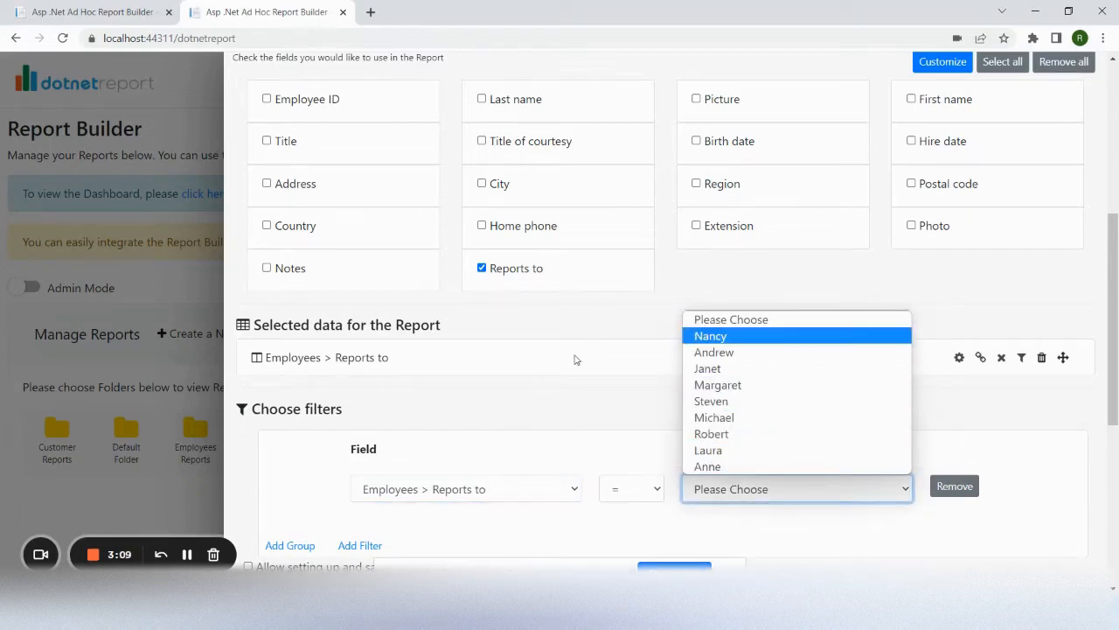
pyautogui.click(566, 411)
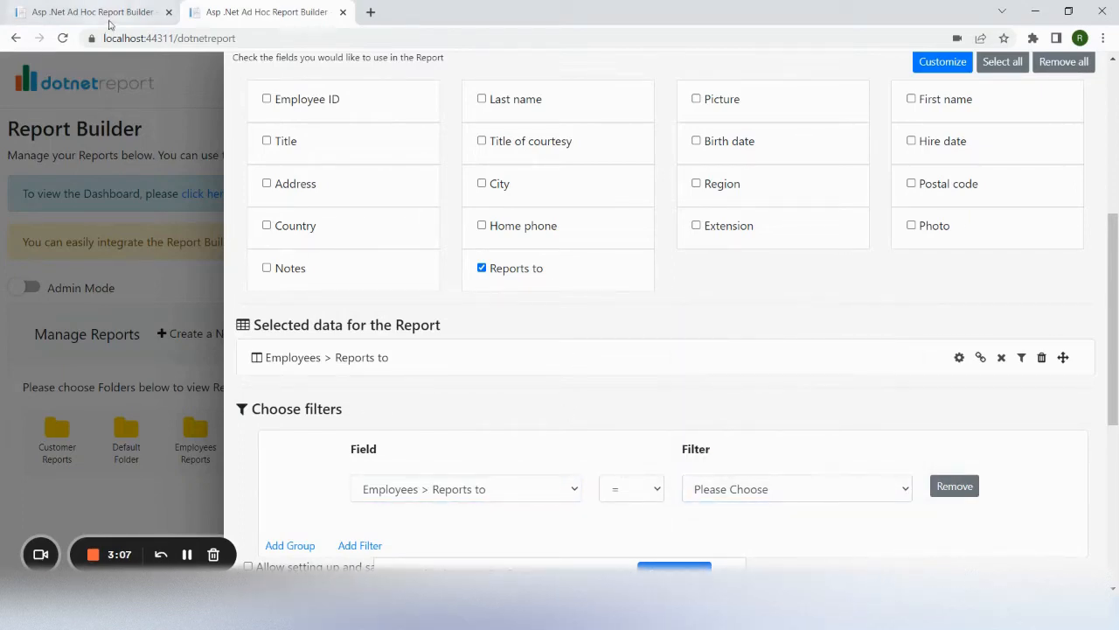
# Return to the setup page, reopen the foreign key options of Employees' Reports to column and read the cascading filter note
pyautogui.click(105, 12)
pyautogui.scroll(-10, 208, 301)
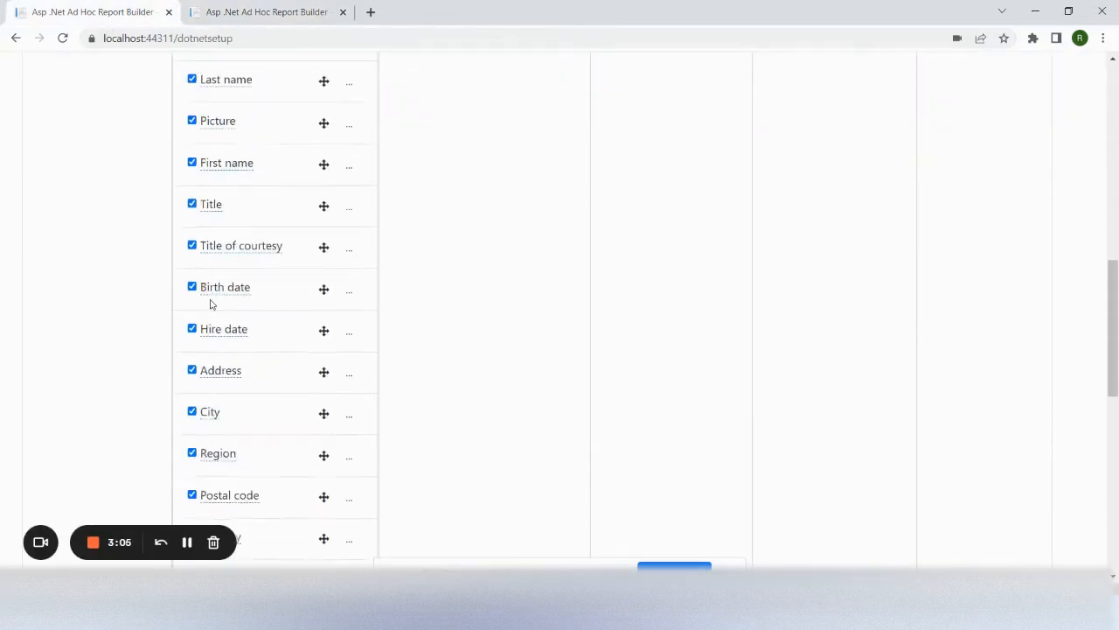
pyautogui.click(350, 354)
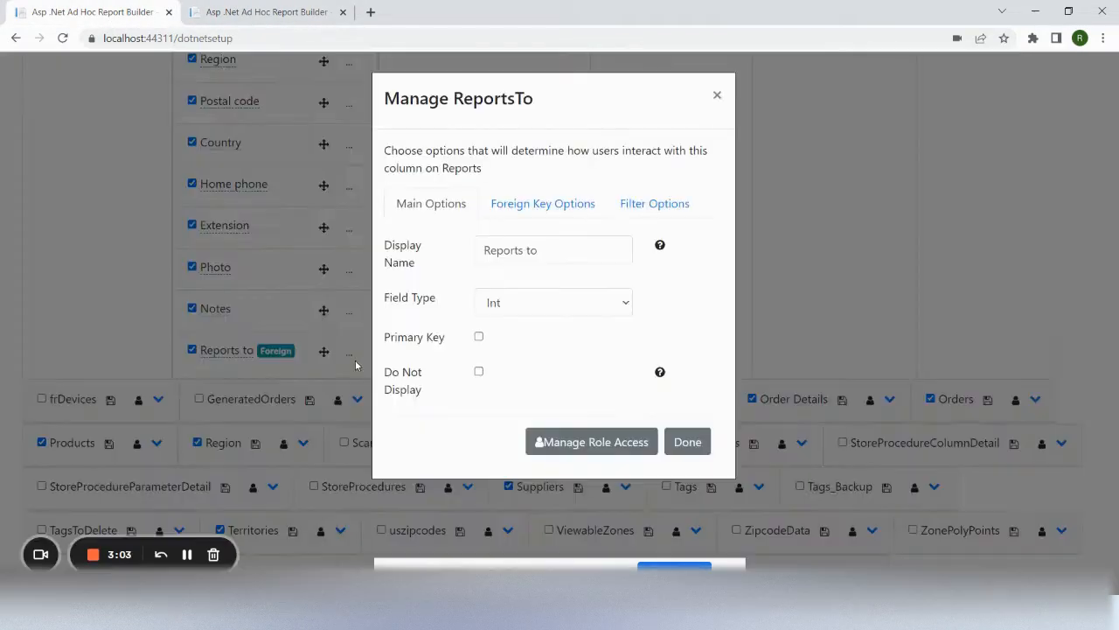
pyautogui.click(514, 210)
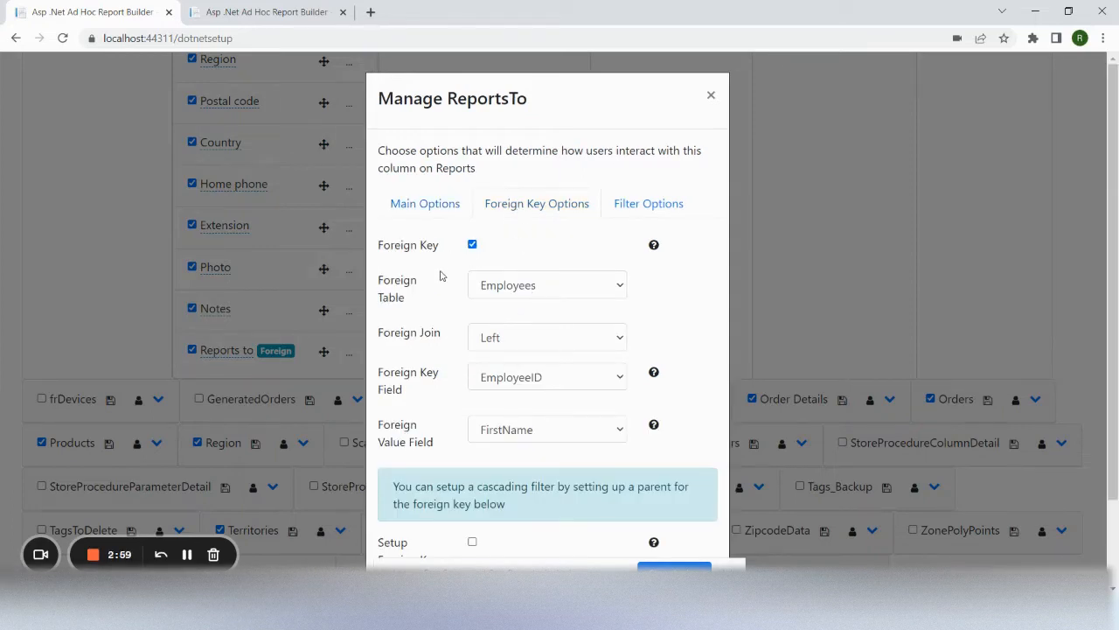
pyautogui.scroll(-1, 442, 280)
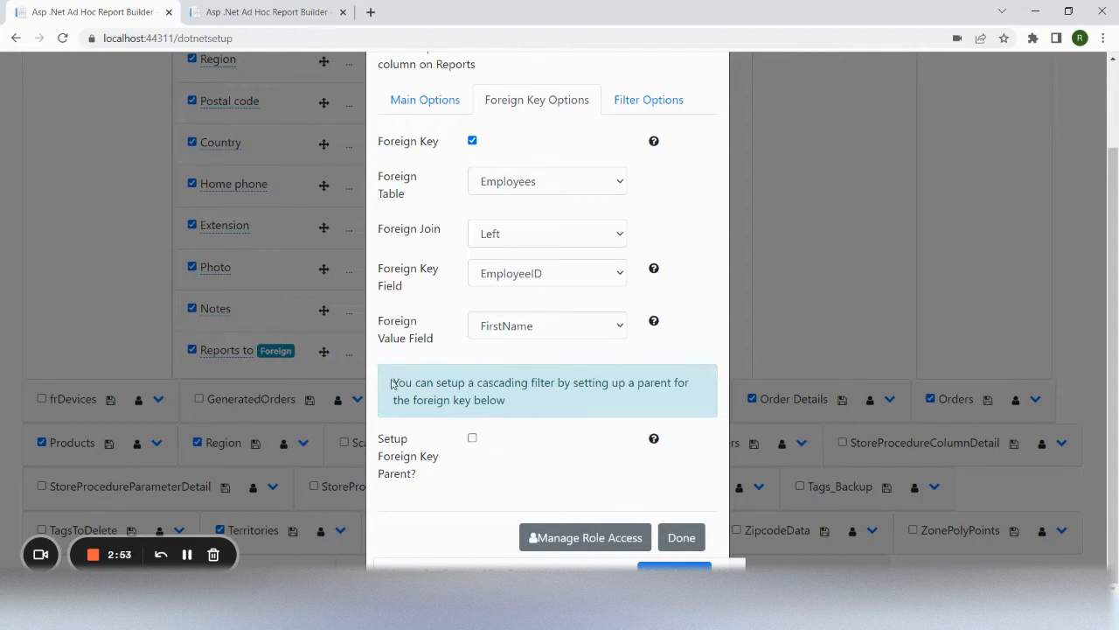
pyautogui.moveTo(393, 382); pyautogui.dragTo(507, 397)
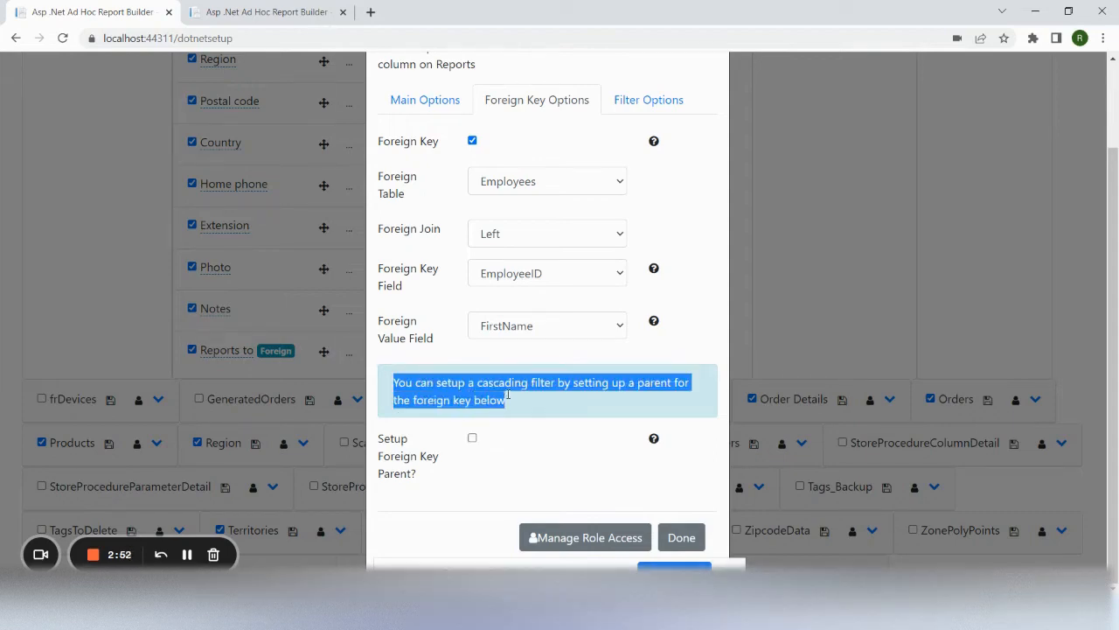
# Enable the foreign key parent setup for the Reports to column and keep Employees as the parent table
pyautogui.click(473, 438)
pyautogui.scroll(-1, 528, 428)
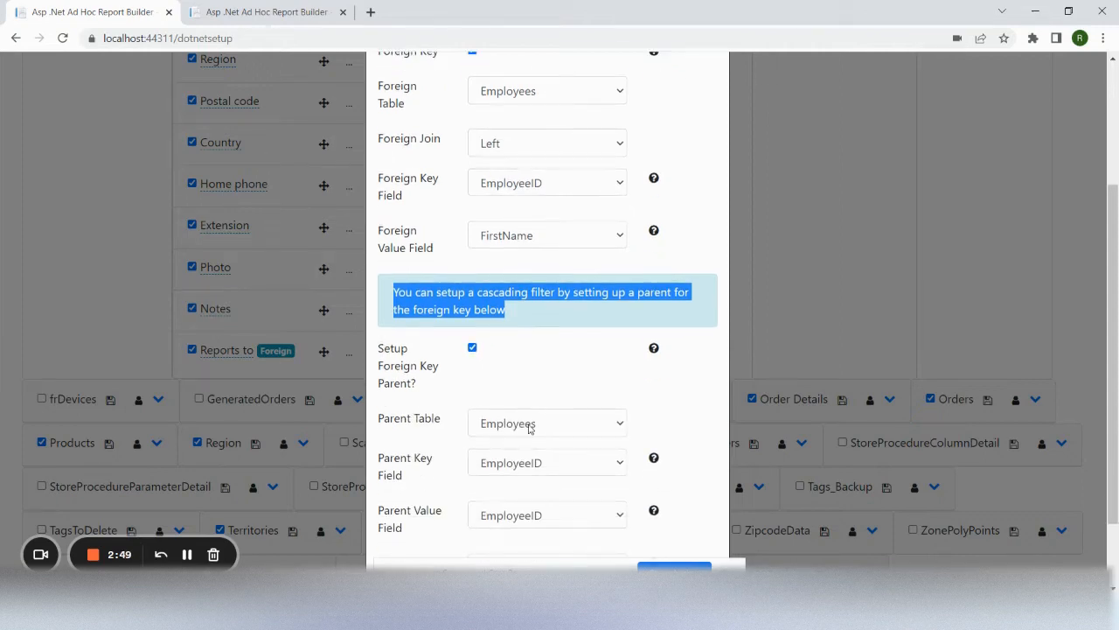
pyautogui.click(535, 372)
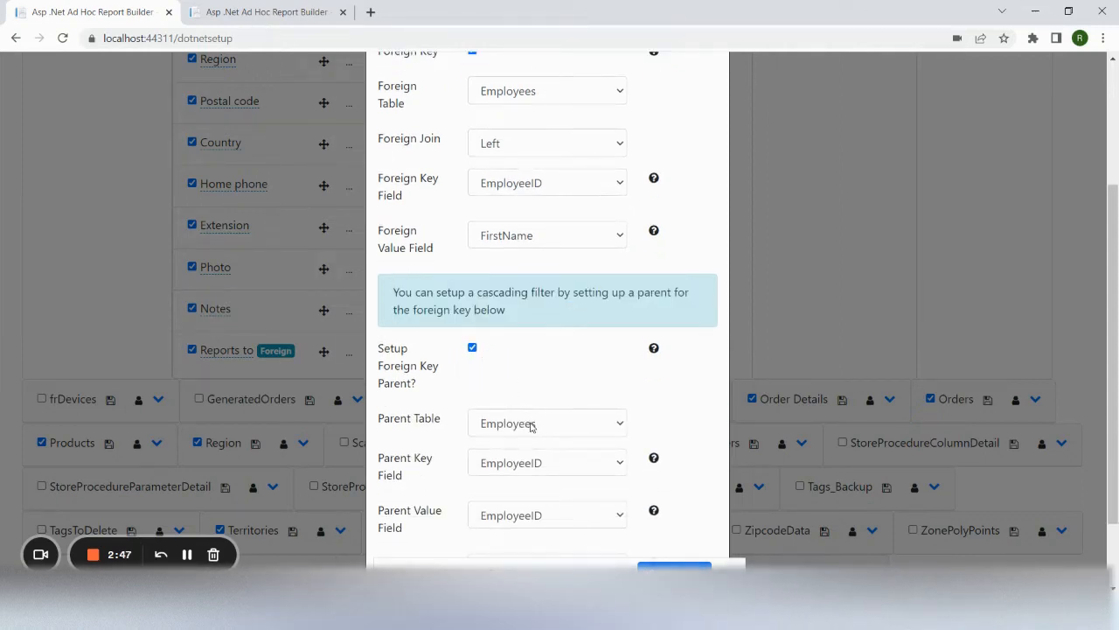
pyautogui.click(531, 423)
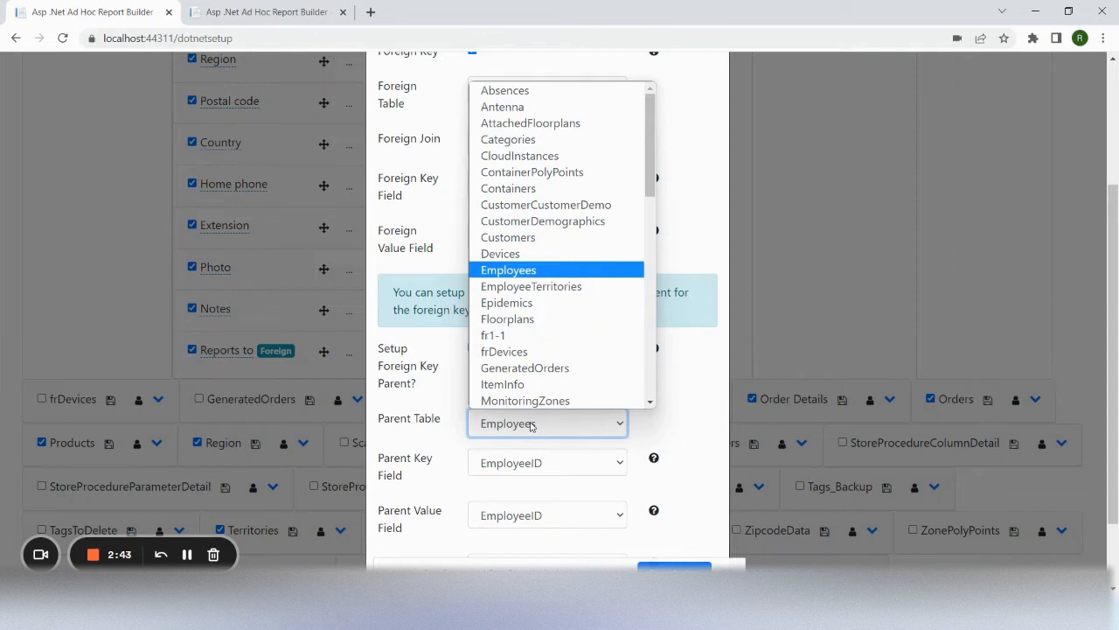
pyautogui.click(531, 425)
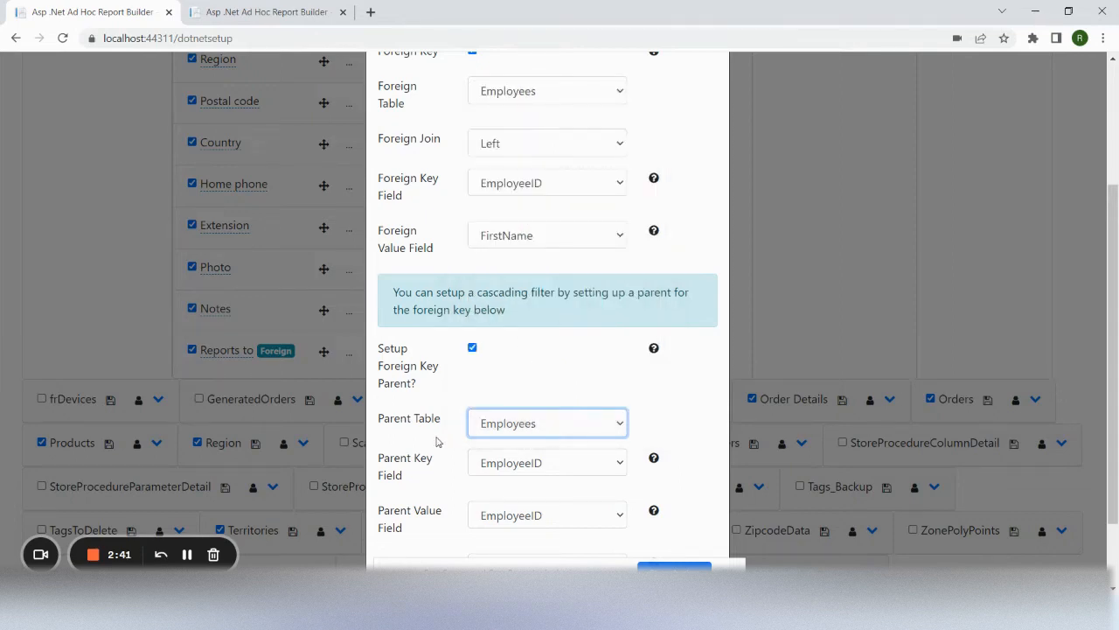
# Keep EmployeeID as the parent key field and set the parent value field to FirstName
pyautogui.scroll(-1, 437, 441)
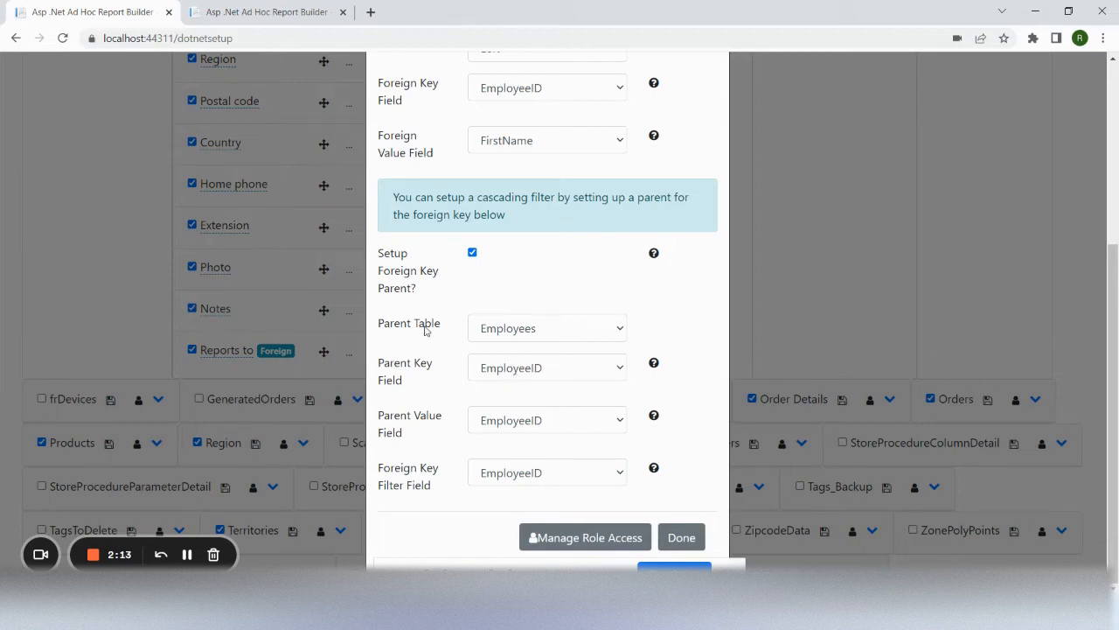
pyautogui.scroll(3, 442, 306)
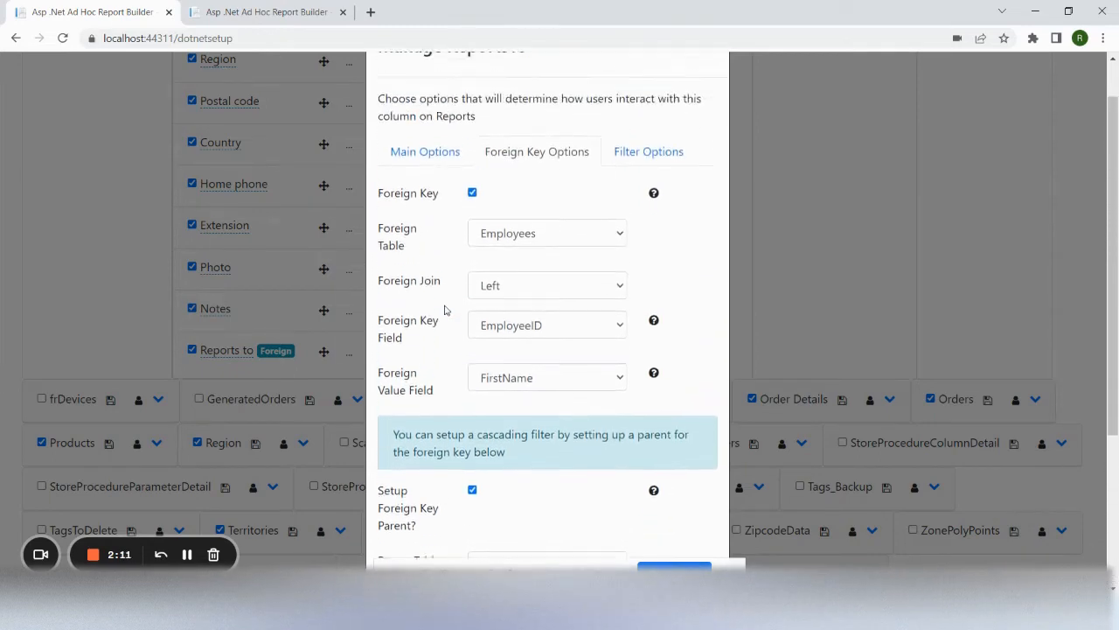
pyautogui.scroll(-5, 444, 280)
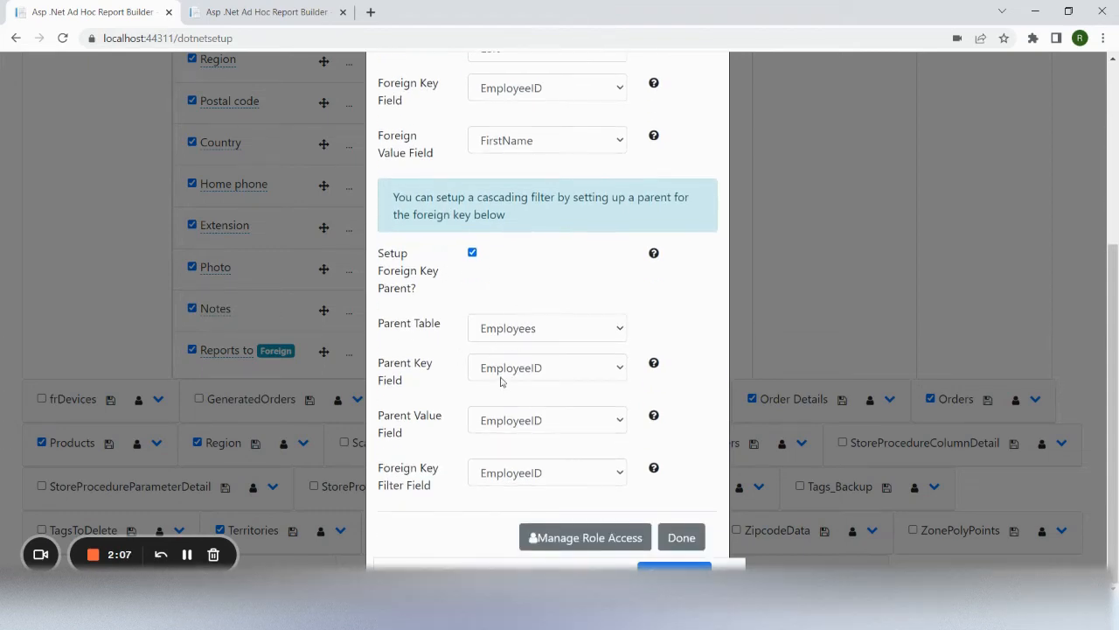
pyautogui.click(511, 367)
pyautogui.click(515, 367)
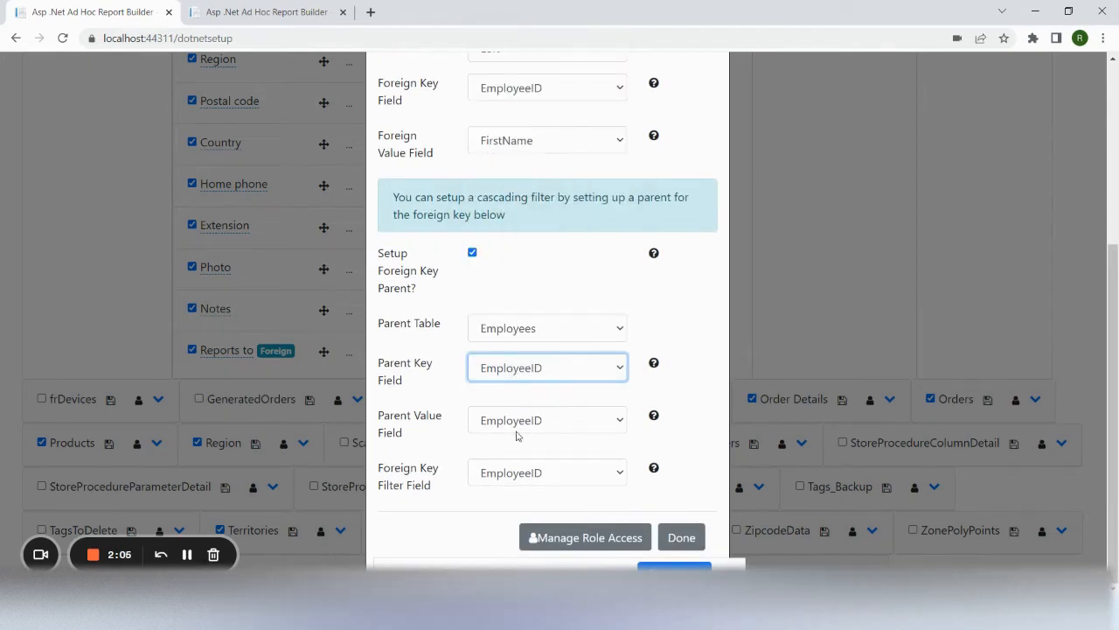
pyautogui.click(520, 424)
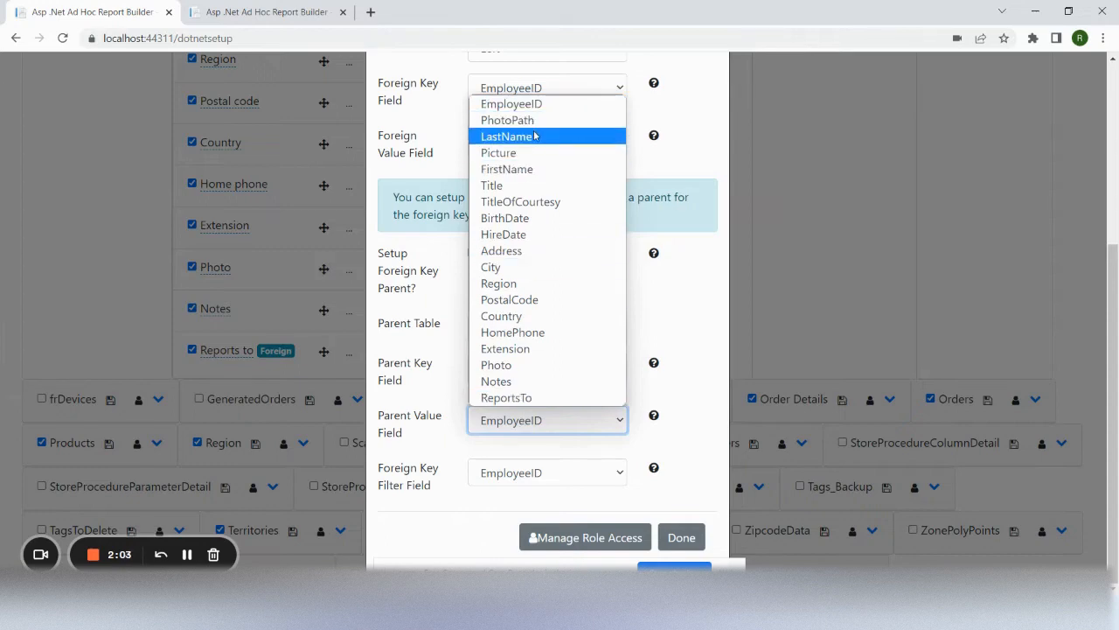
pyautogui.click(525, 171)
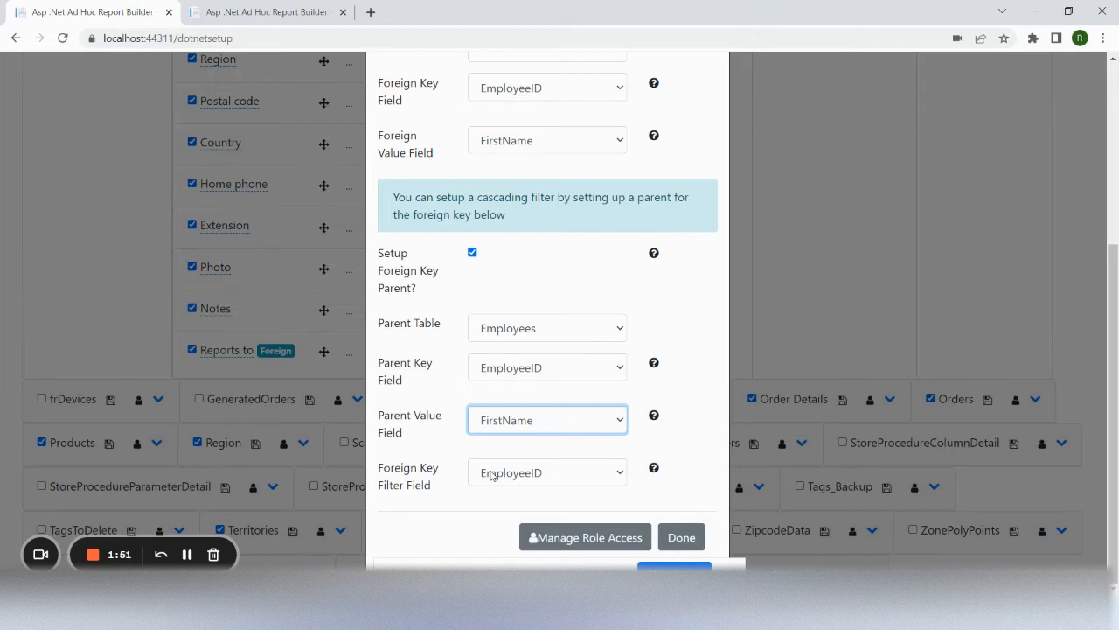
# Set the foreign key filter field to ReportsTo and finish the Reports to column options
pyautogui.click(491, 474)
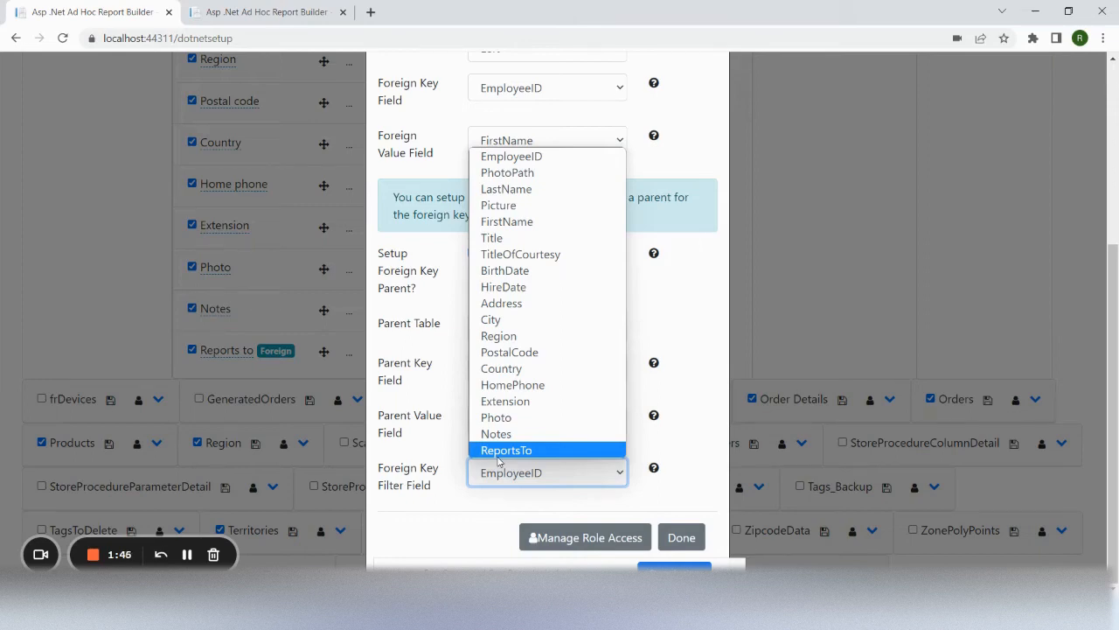
pyautogui.click(500, 451)
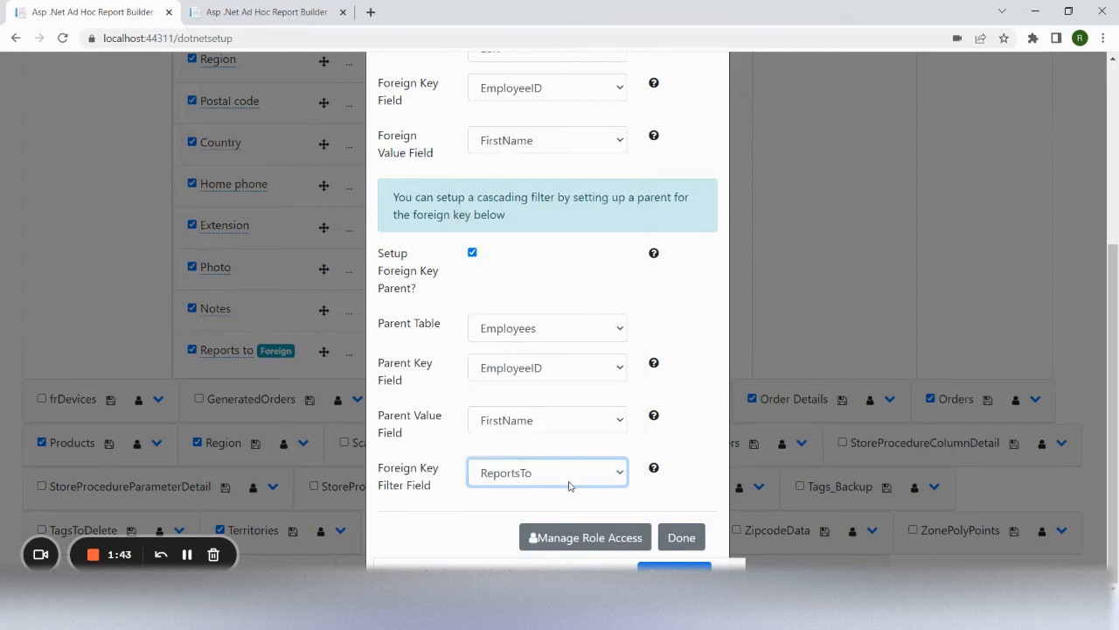
pyautogui.click(679, 537)
# Save the changes to the Employees table alone
pyautogui.scroll(10, 394, 430)
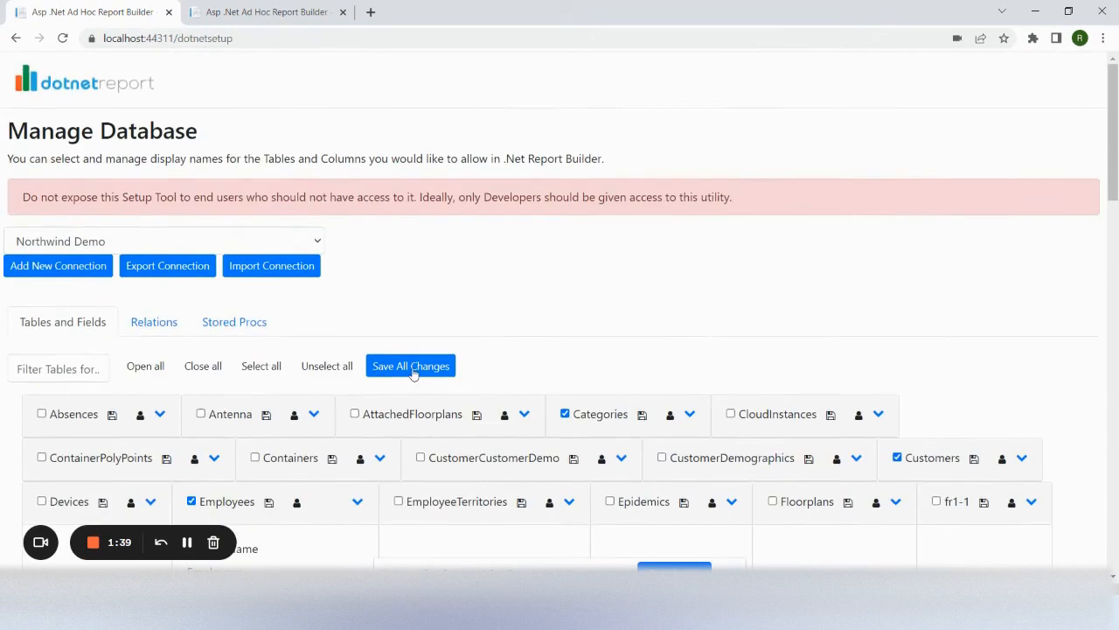
pyautogui.scroll(-2, 414, 375)
pyautogui.click(270, 317)
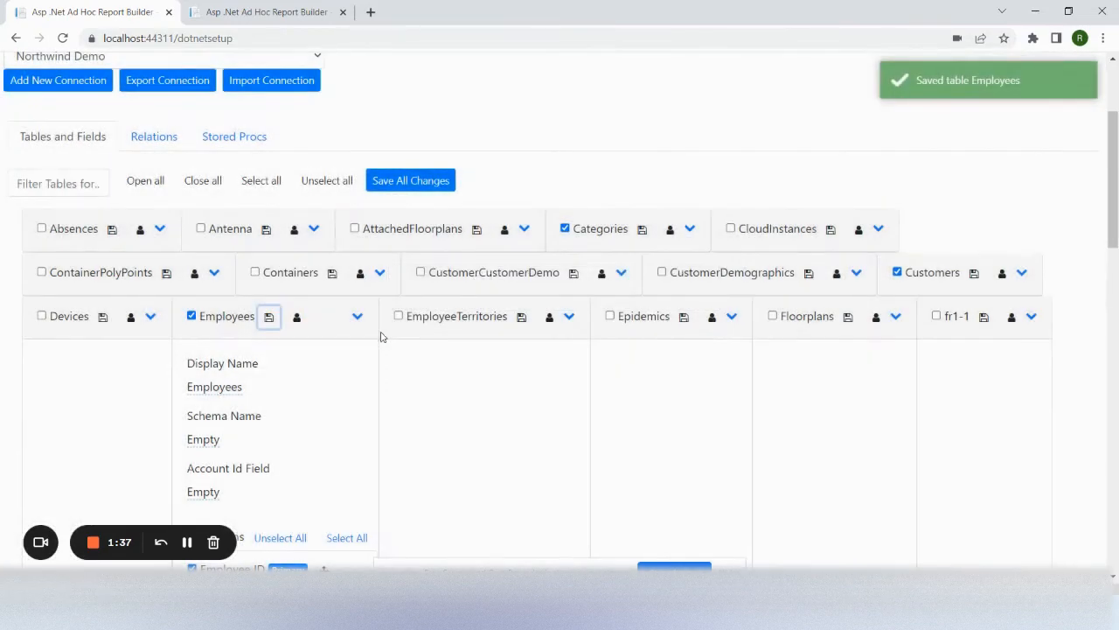
# Return to the Report Builder page, reload it and start a new report
pyautogui.click(297, 12)
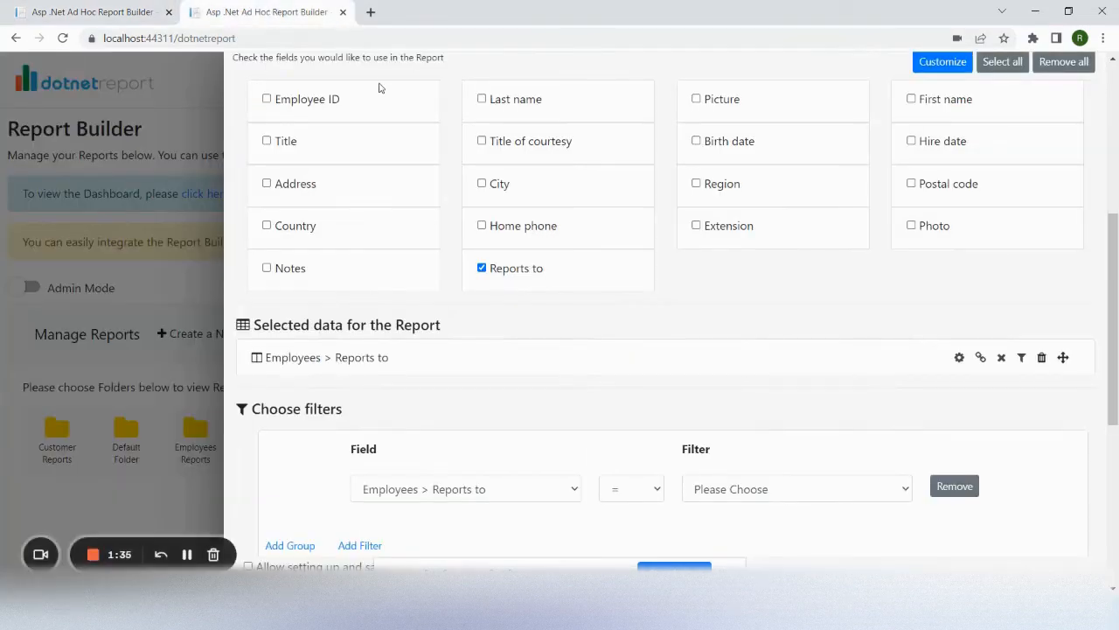
pyautogui.press('F5')
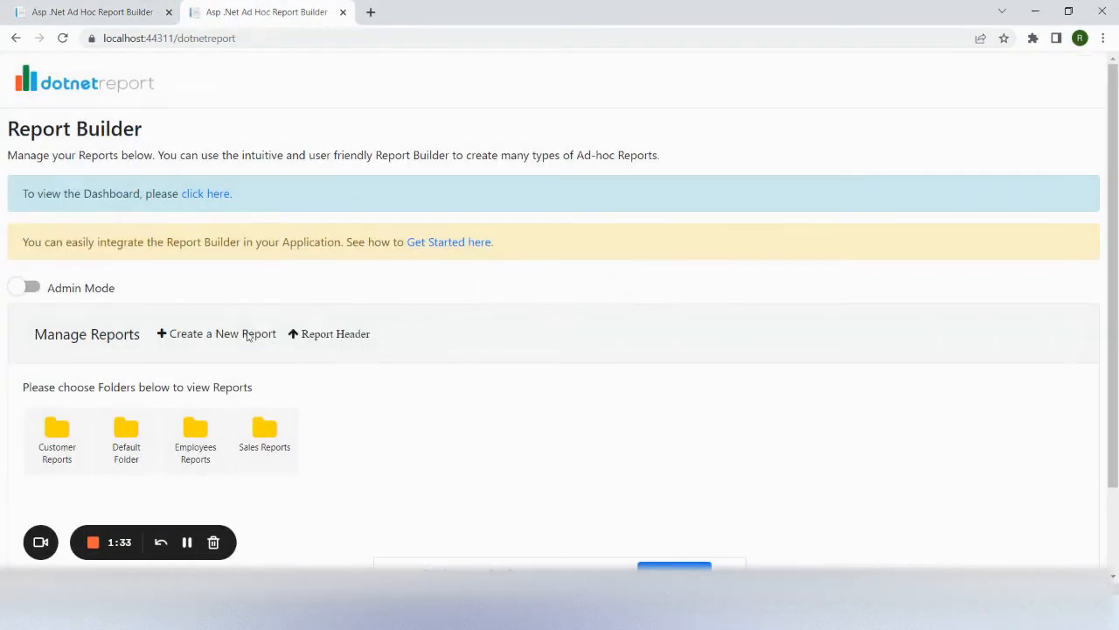
pyautogui.click(177, 333)
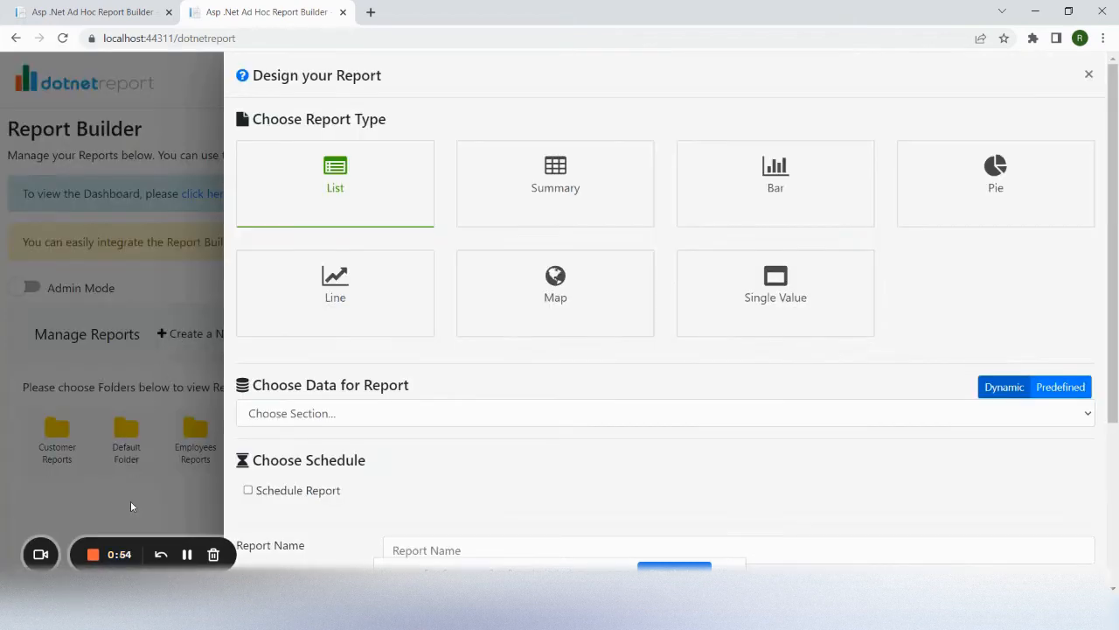
# Choose Employees as the report data and include its Reports to field
pyautogui.scroll(-2, 344, 379)
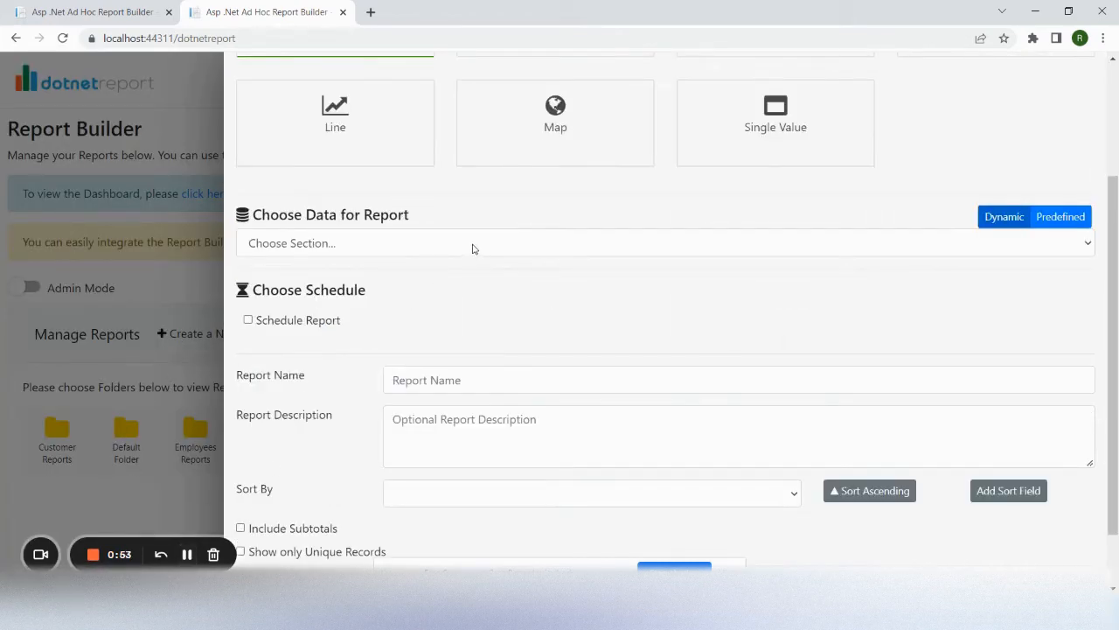
pyautogui.click(472, 245)
pyautogui.click(446, 313)
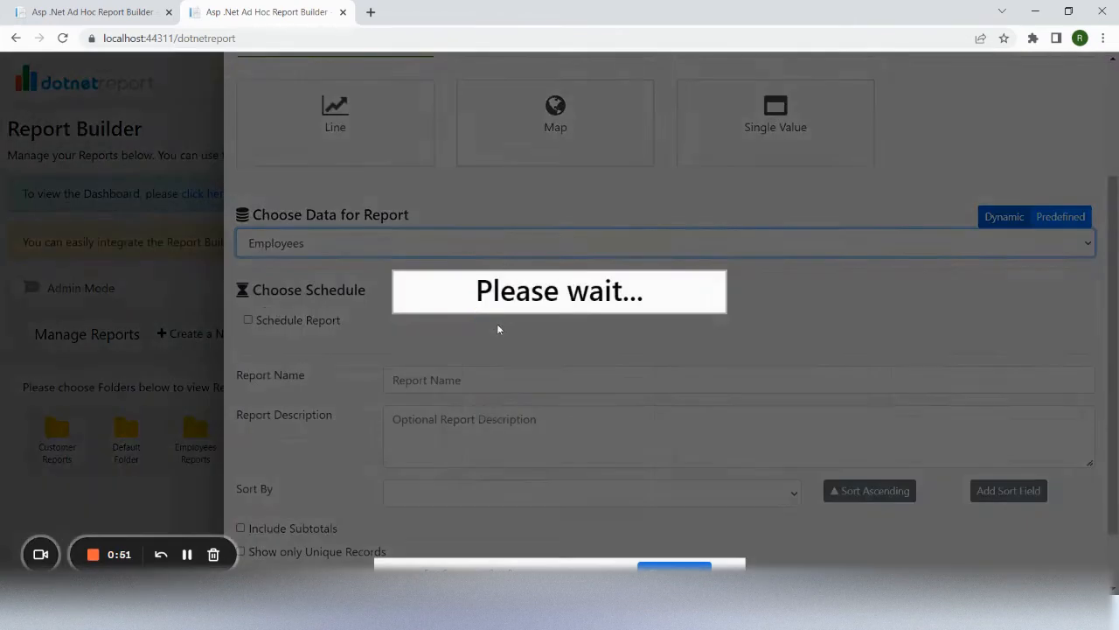
pyautogui.scroll(-1, 496, 327)
pyautogui.click(482, 367)
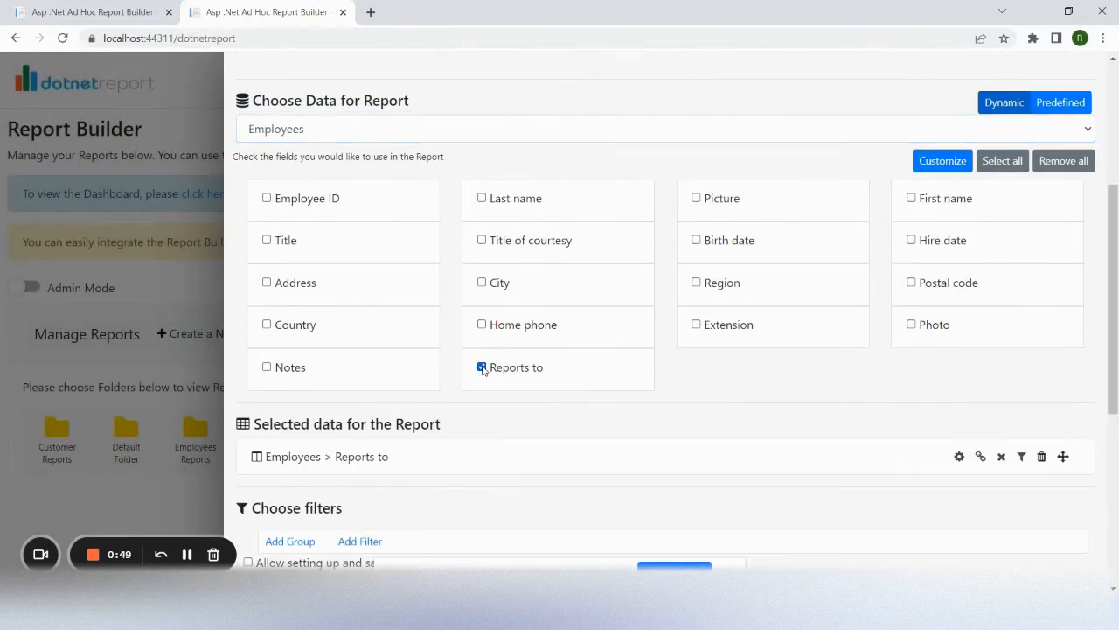
# Add a filter on Employees > Reports to in the new report
pyautogui.scroll(-2, 482, 367)
pyautogui.click(362, 383)
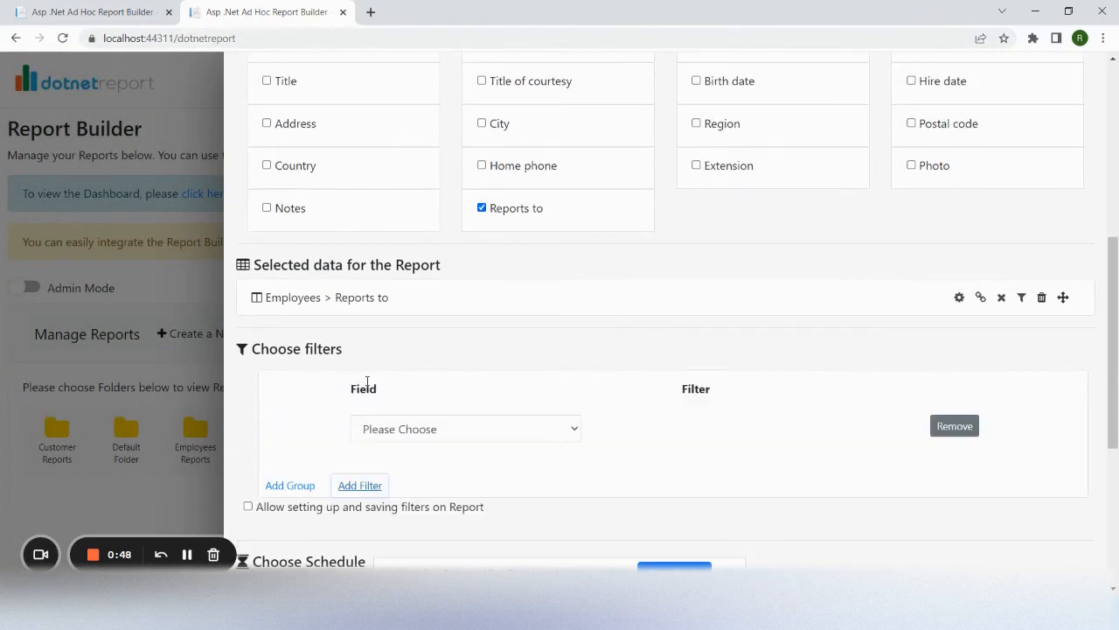
pyautogui.click(417, 422)
pyautogui.click(435, 465)
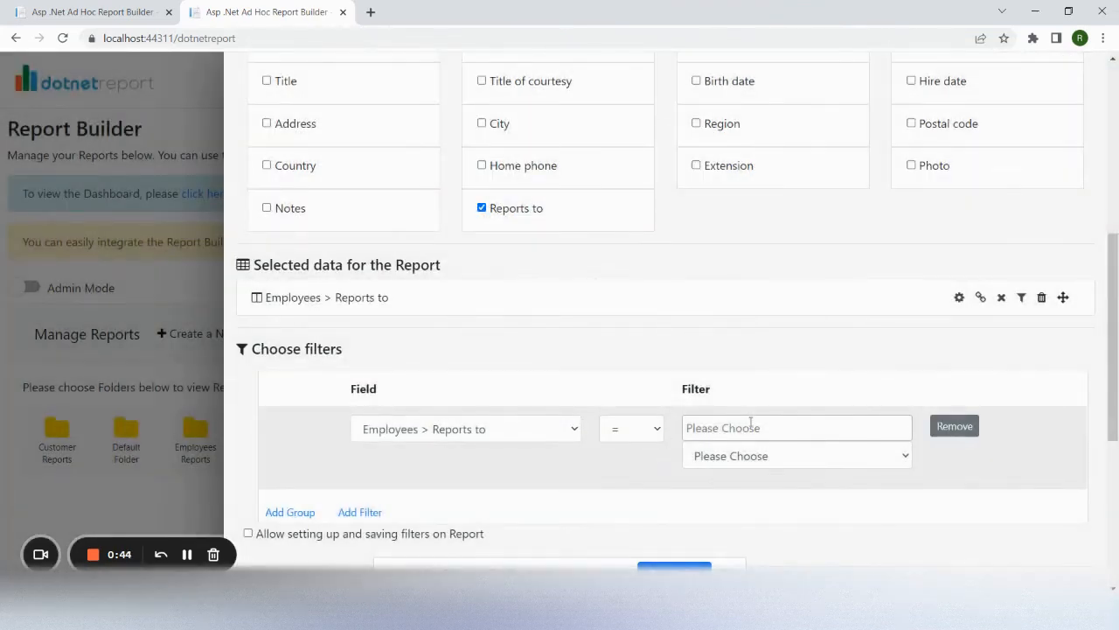
# Choose the second listed employee as the parent filter value and check which child values are offered, without choosing one
pyautogui.click(750, 427)
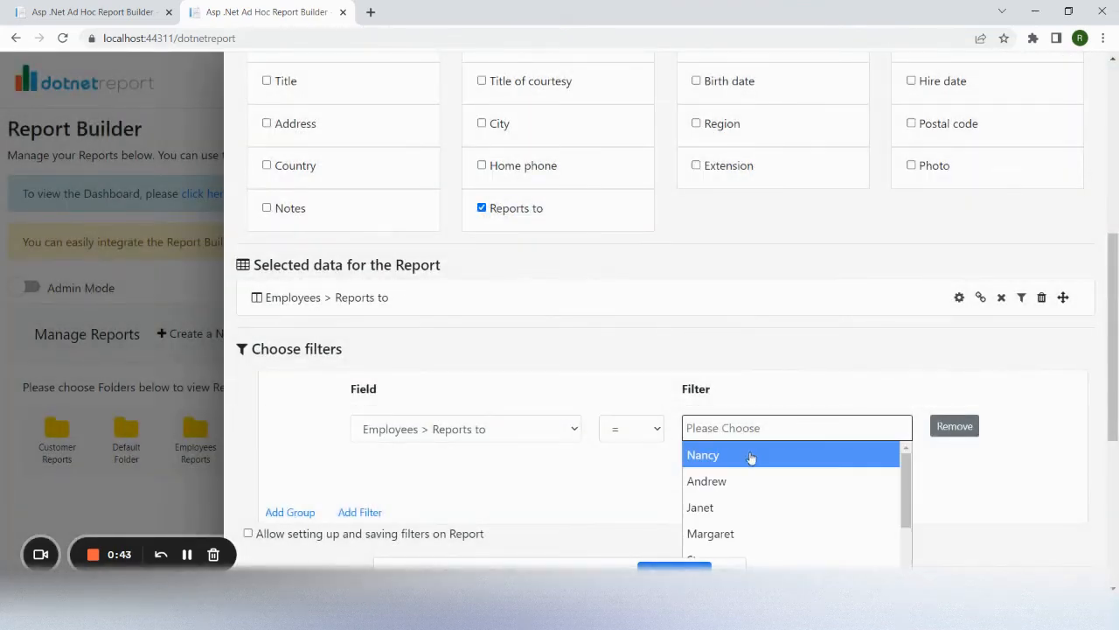
pyautogui.scroll(-1, 756, 494)
pyautogui.scroll(2, 756, 494)
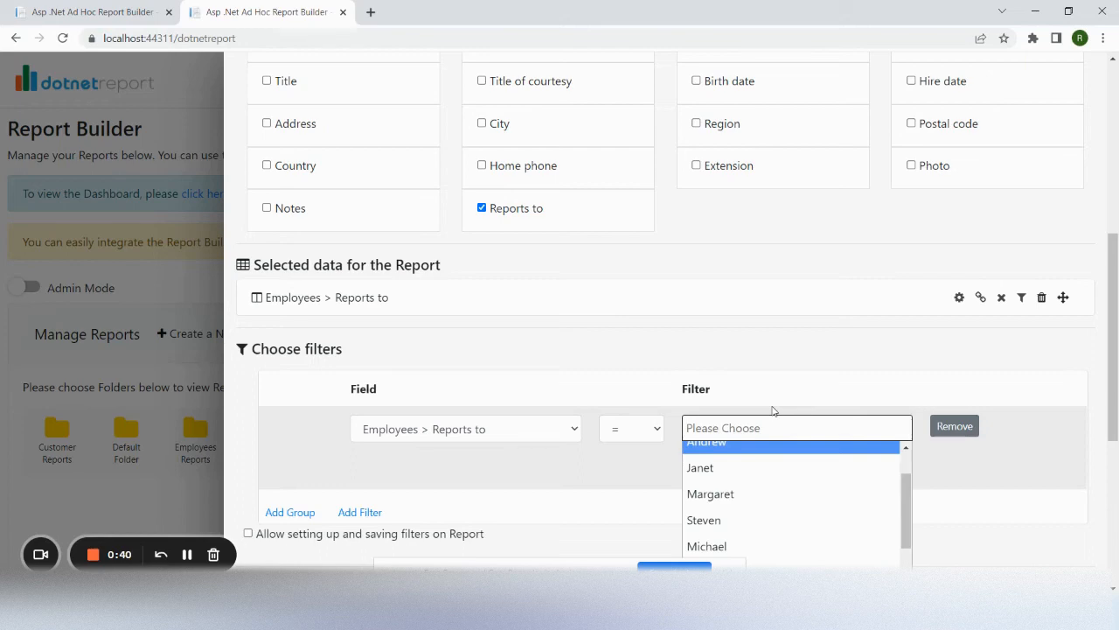
pyautogui.click(749, 450)
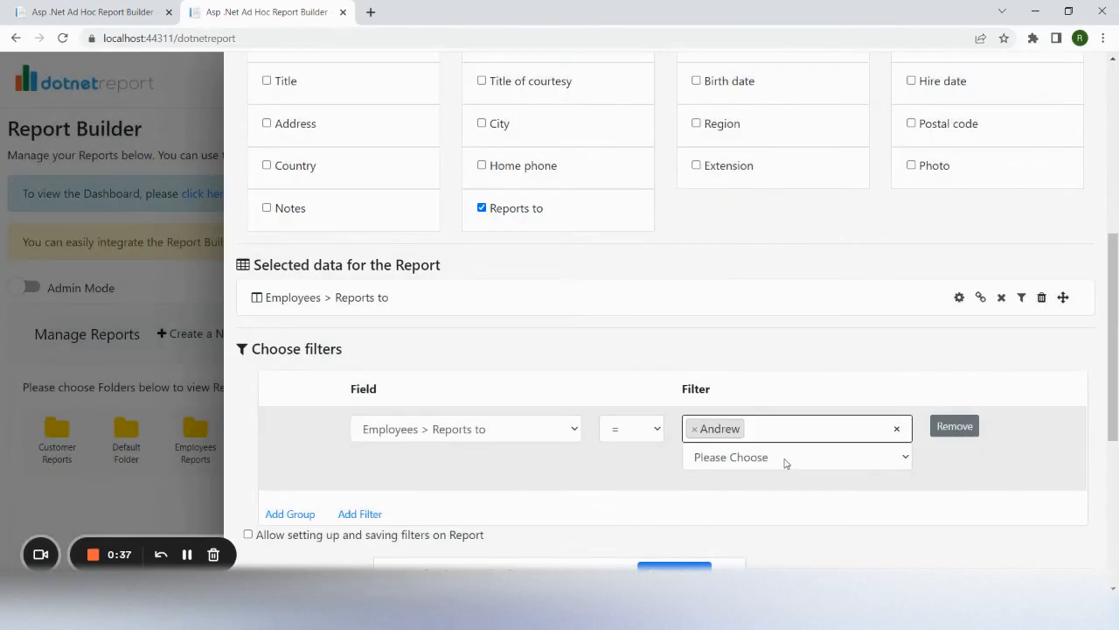
pyautogui.click(784, 463)
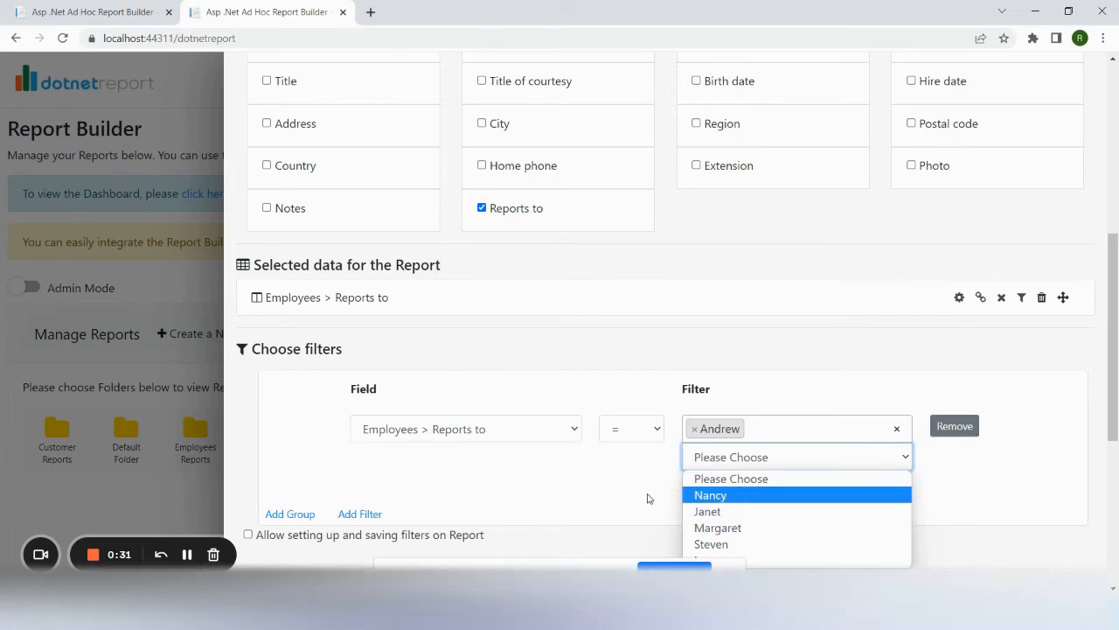
pyautogui.click(620, 489)
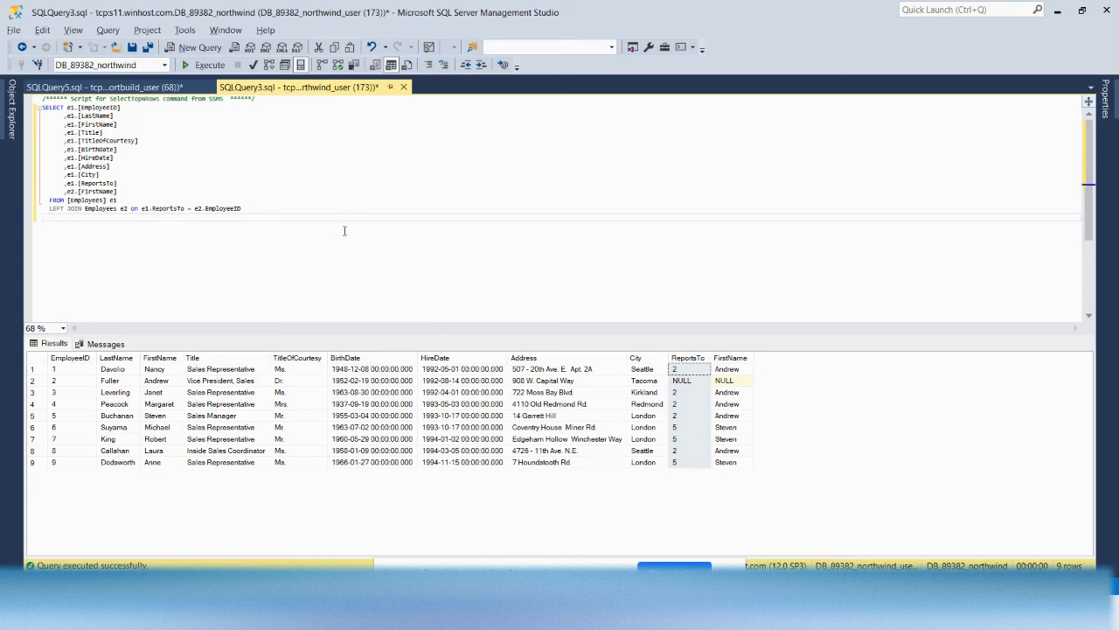
# Switch to SQL Server Management Studio and compare the ReportsTo IDs with the joined manager FirstName values in the query results
pyautogui.click(681, 403)
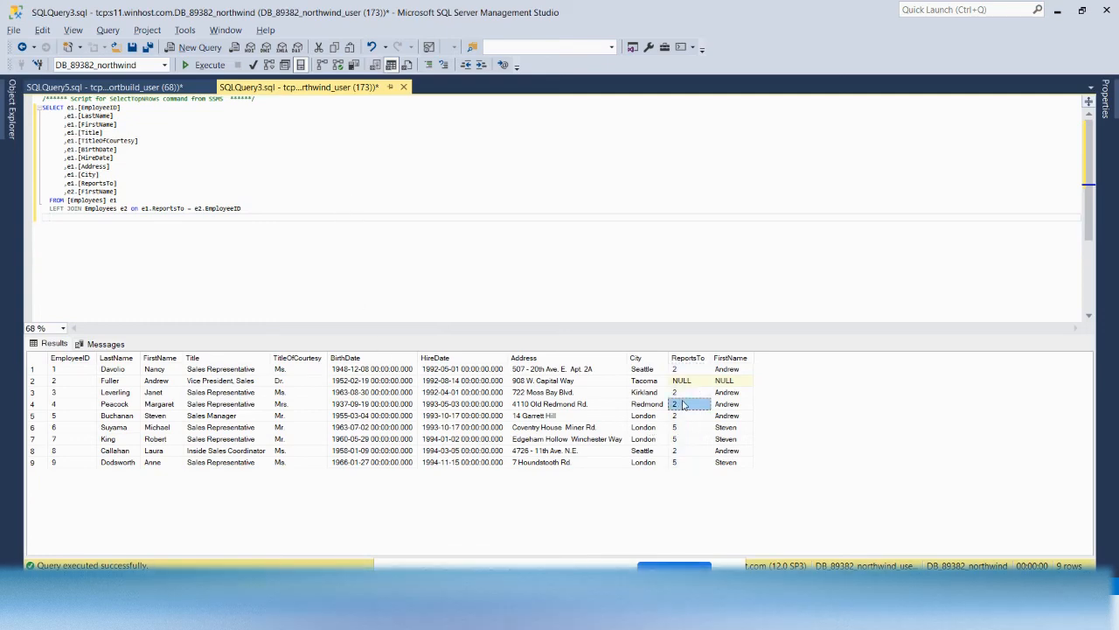
pyautogui.click(725, 394)
pyautogui.moveTo(725, 401); pyautogui.dragTo(725, 405)
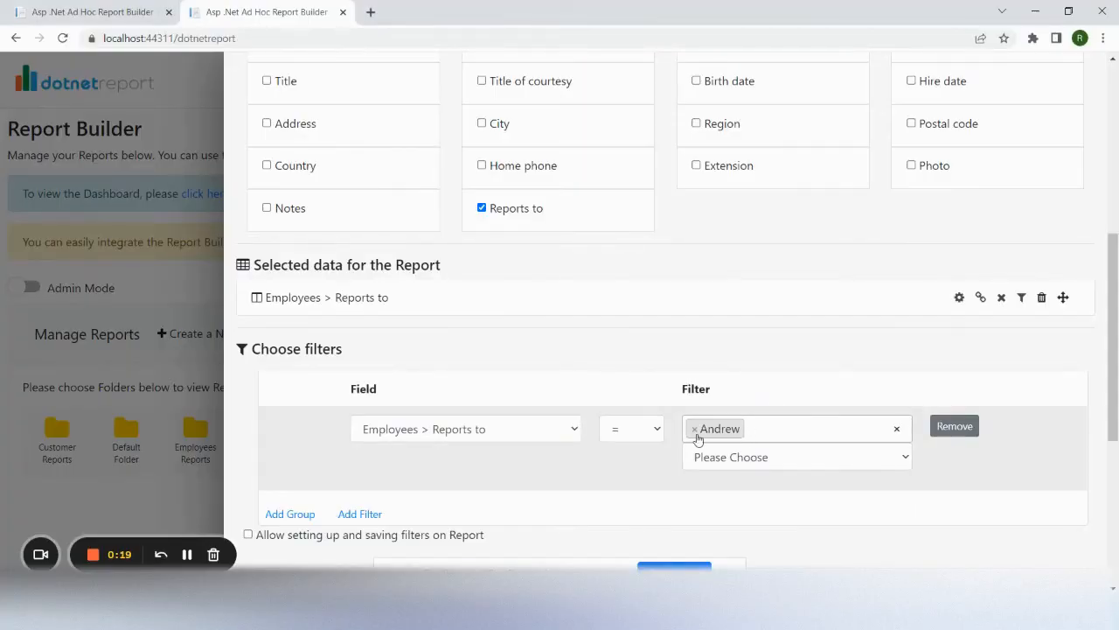
# Back in the report builder, replace the parent filter value with the employee whose ID is 5 and display the child values offered
pyautogui.click(695, 429)
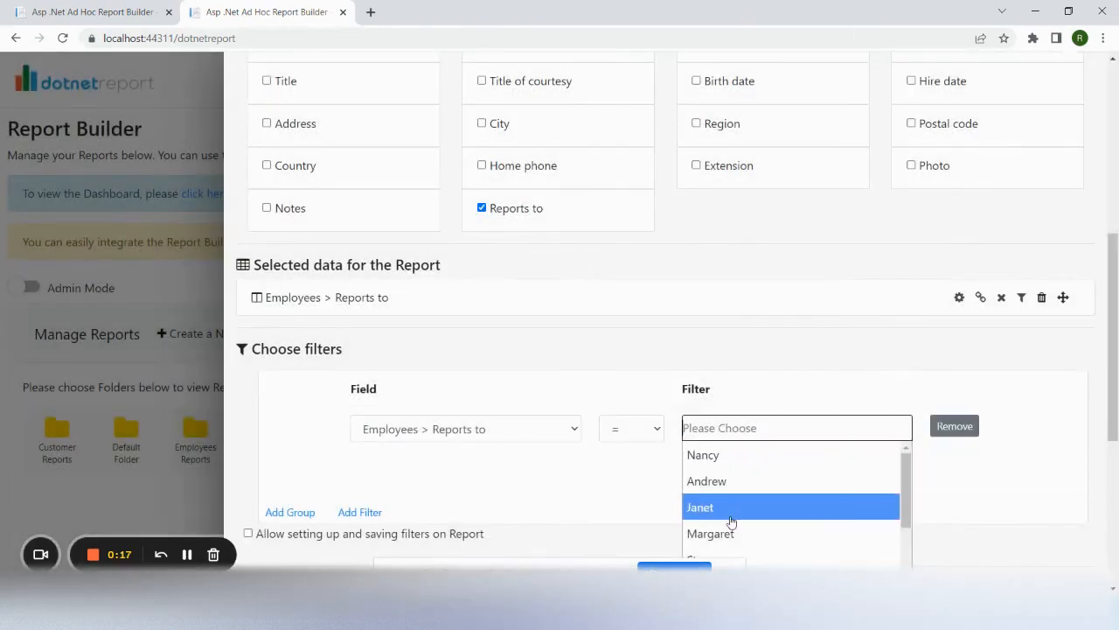
pyautogui.scroll(-2, 732, 525)
pyautogui.click(717, 466)
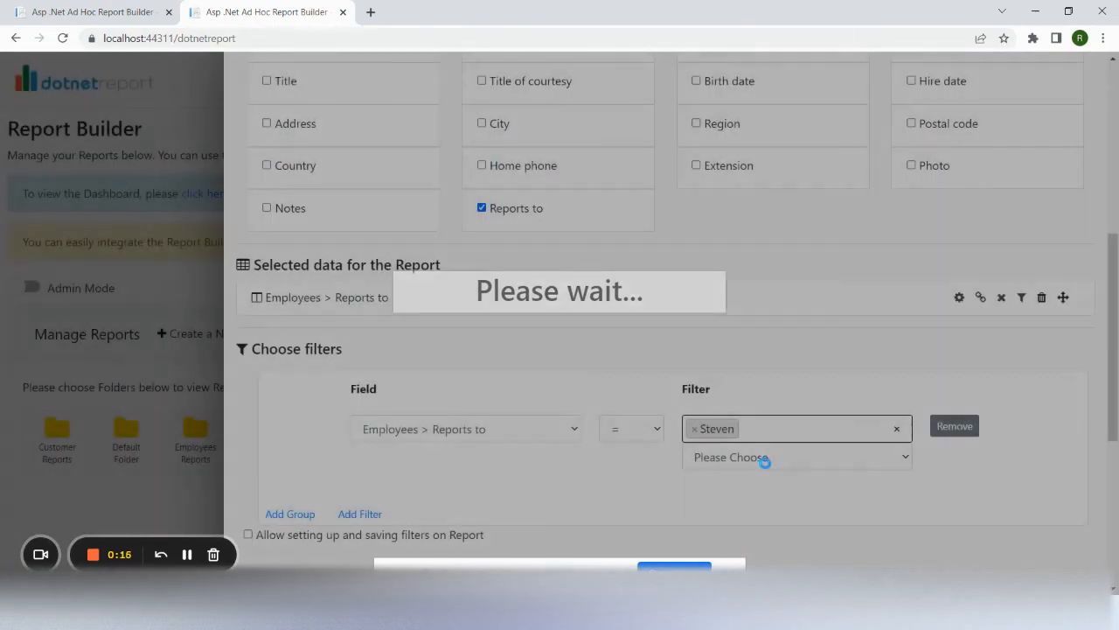
pyautogui.click(766, 464)
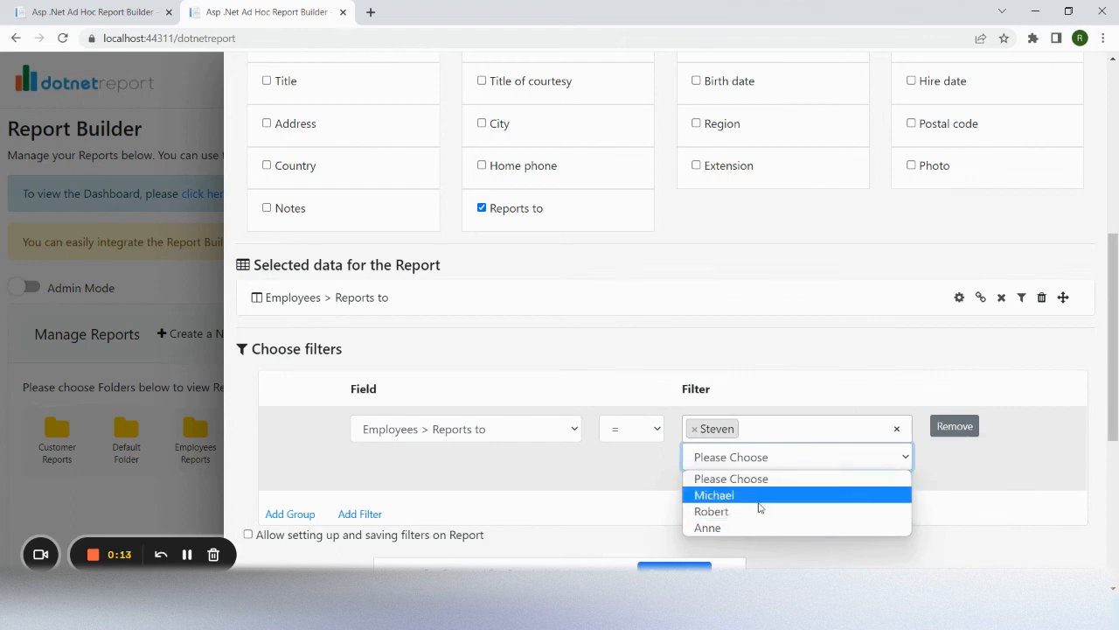